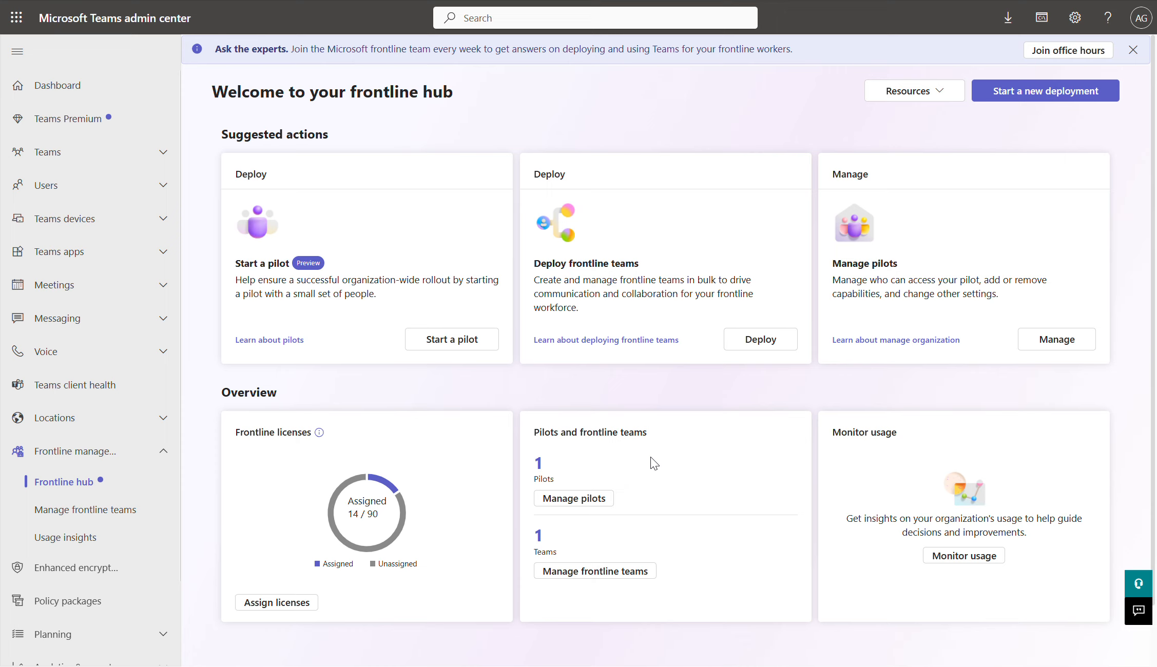
Step: Begin setting up a new pilot deployment
left_click(1027, 105)
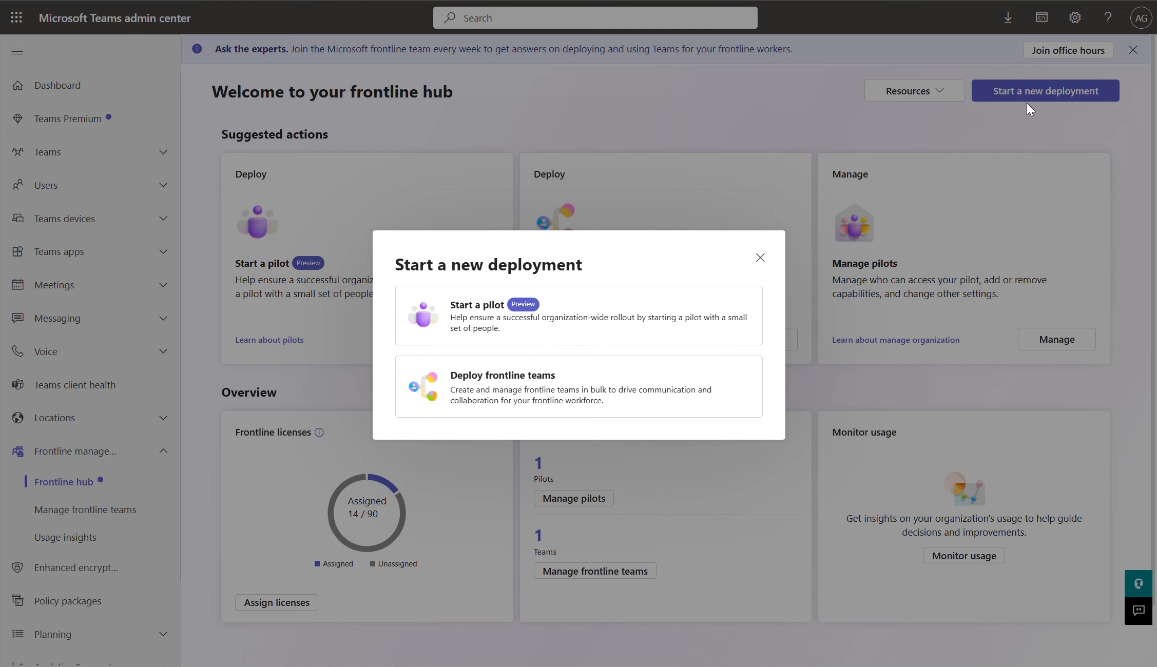
left_click(755, 261)
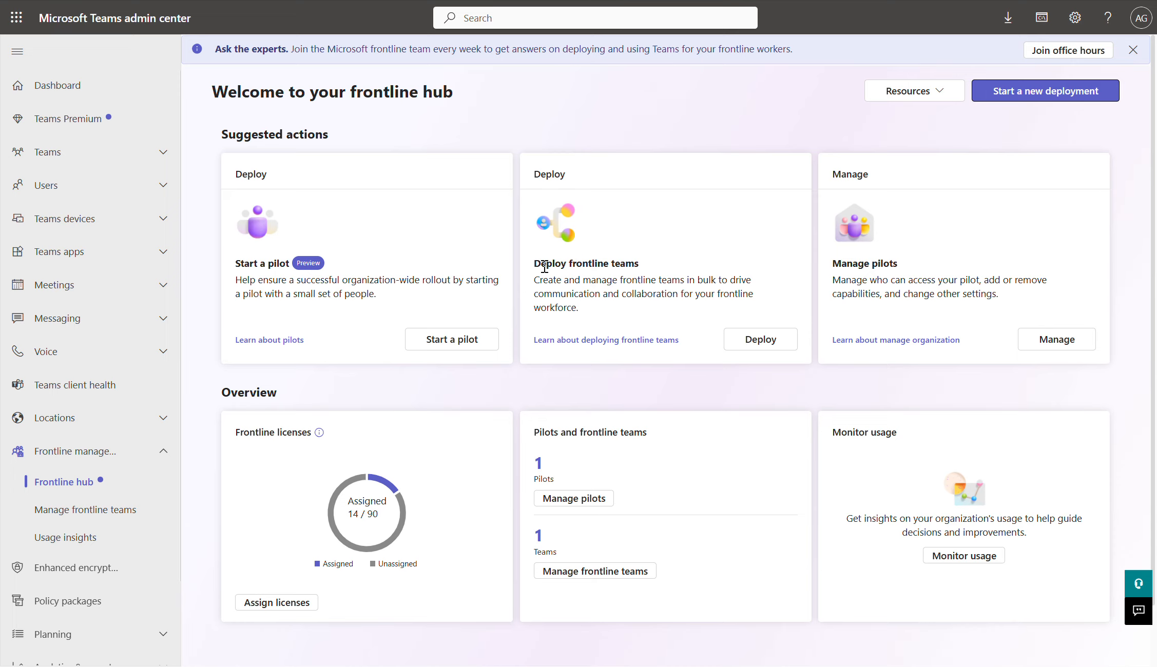
left_click(459, 340)
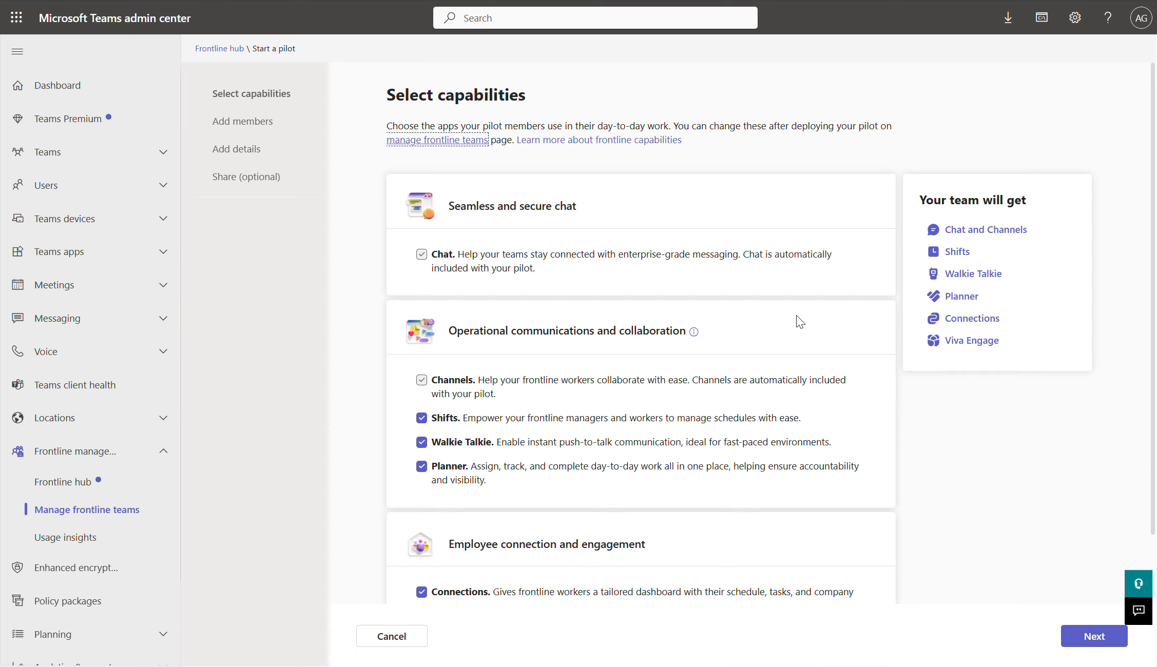
scroll(799, 322, "down", 2)
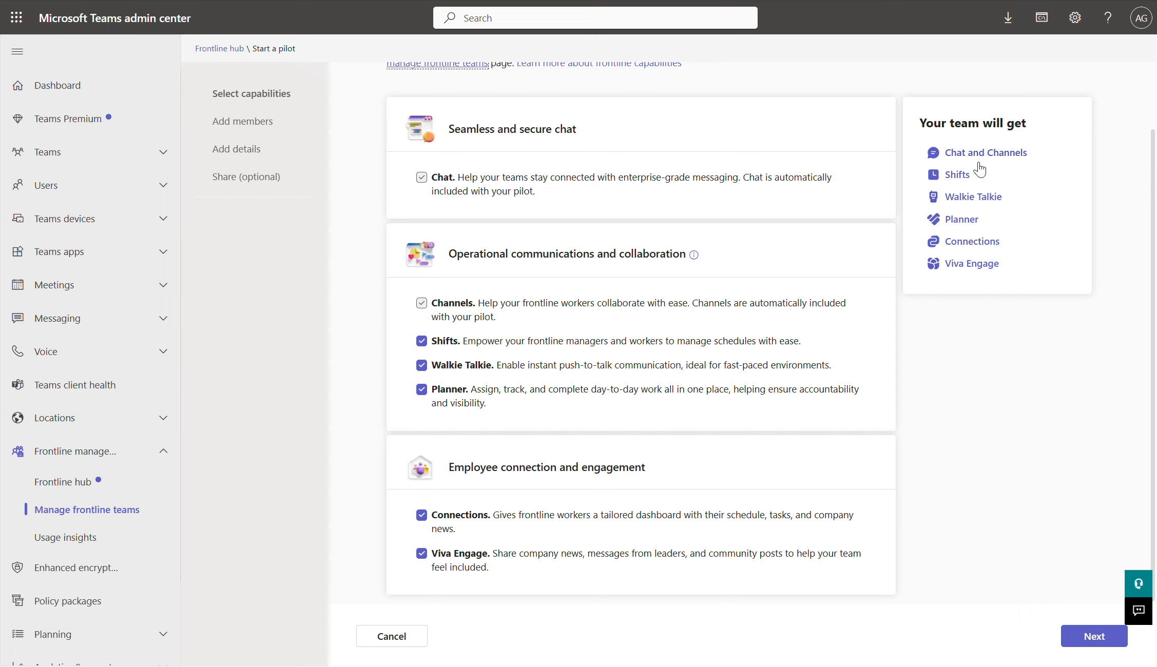
Step: Preview the Shifts and Viva Engage app details
left_click(957, 176)
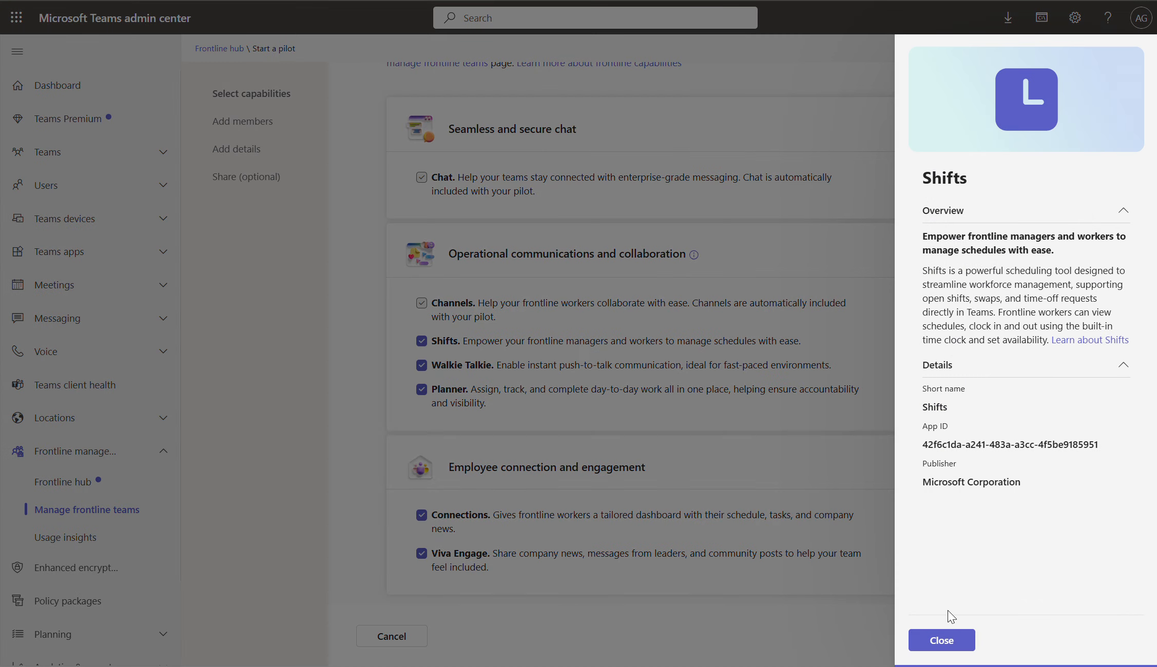
left_click(947, 636)
left_click(963, 265)
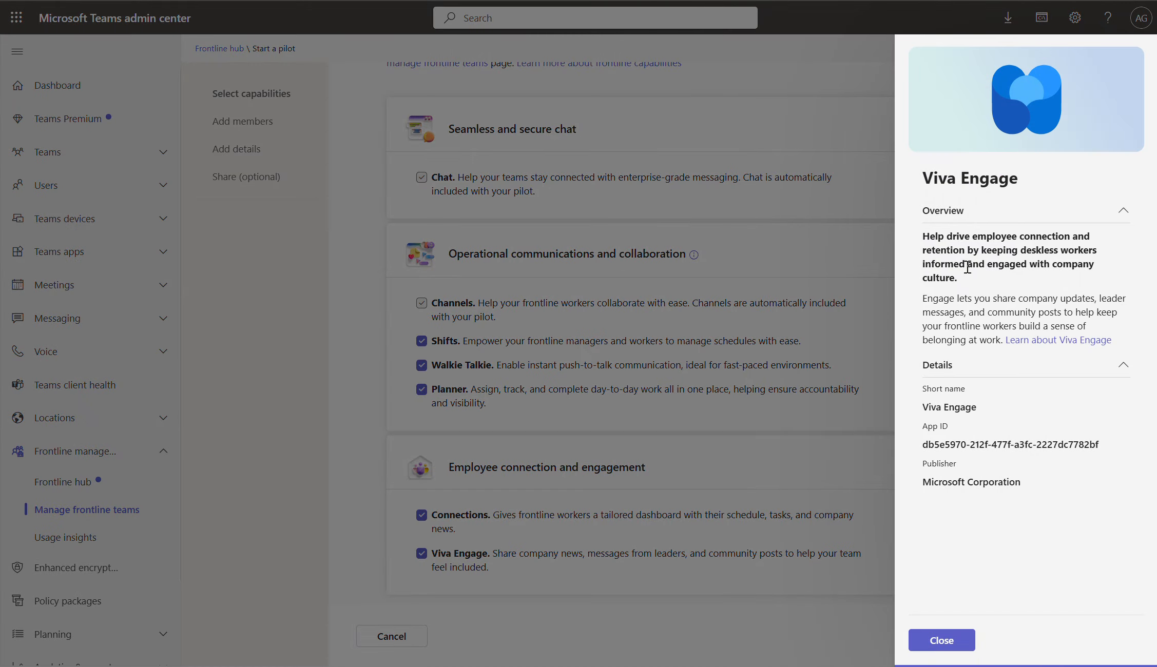
left_click(943, 641)
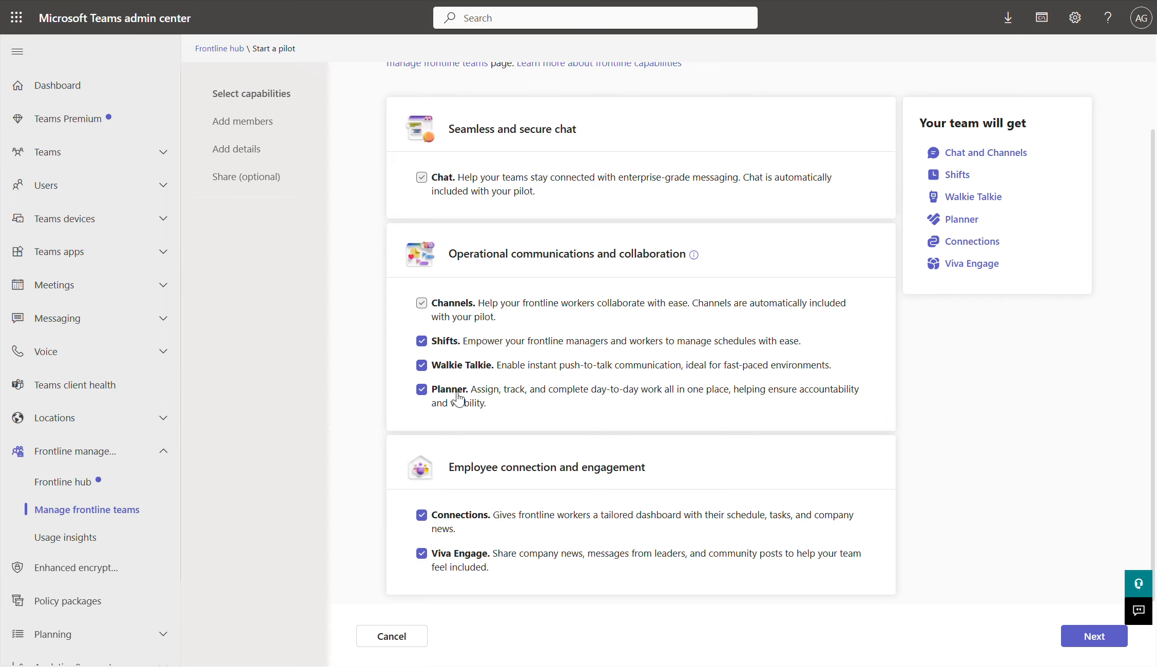
Step: Leave Connections and Walkie Talkie out of the pilot and continue
left_click(421, 515)
left_click(421, 364)
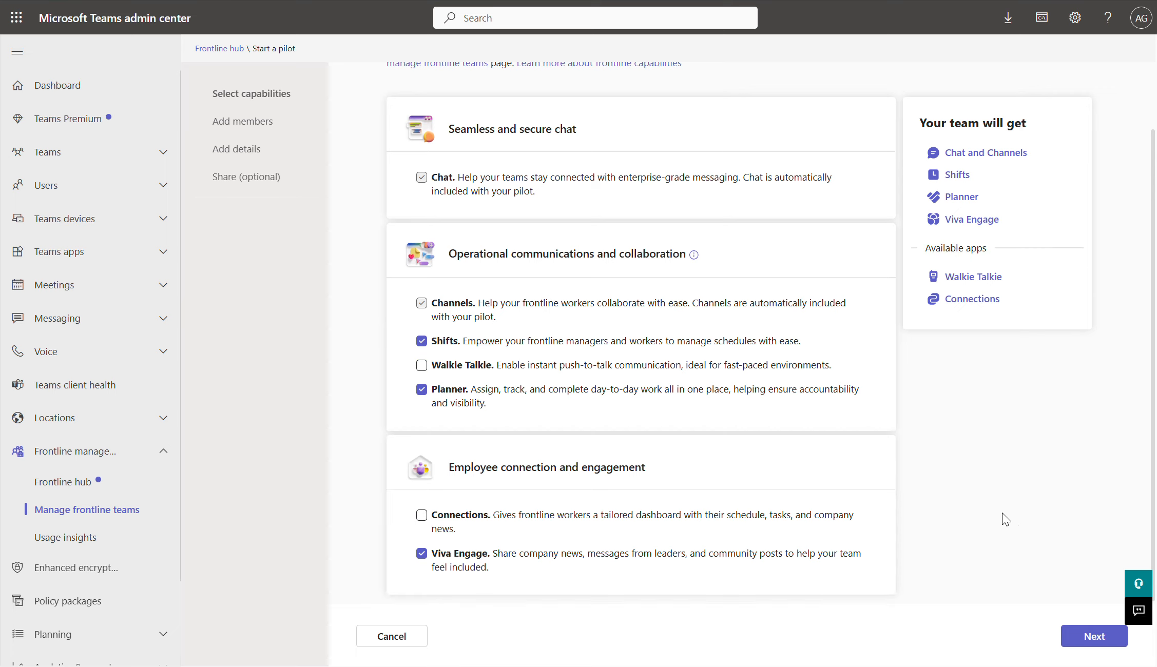
left_click(1092, 640)
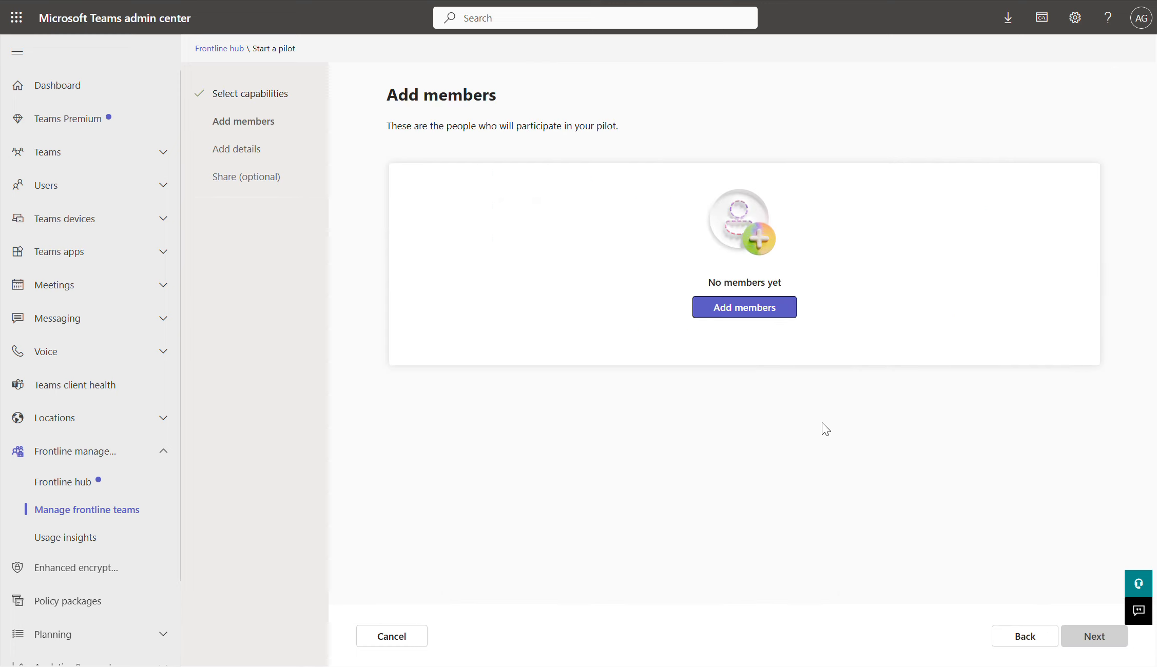
Step: Search 'user' and add five users as pilot members, then continue to pilot details
left_click(763, 314)
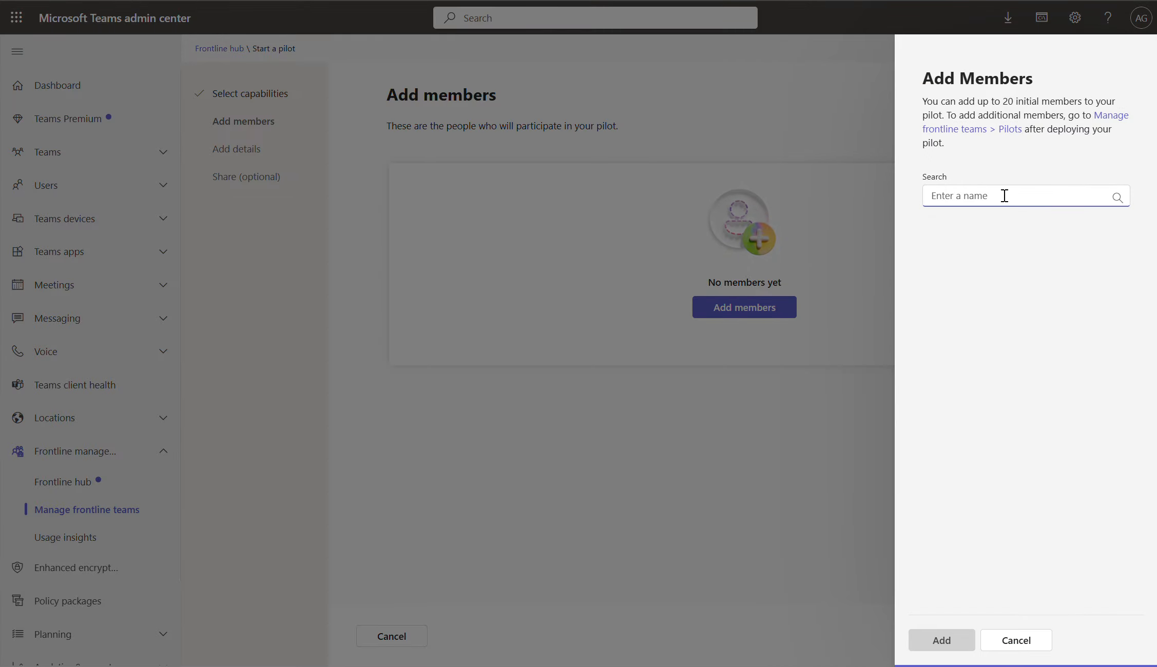
type("user")
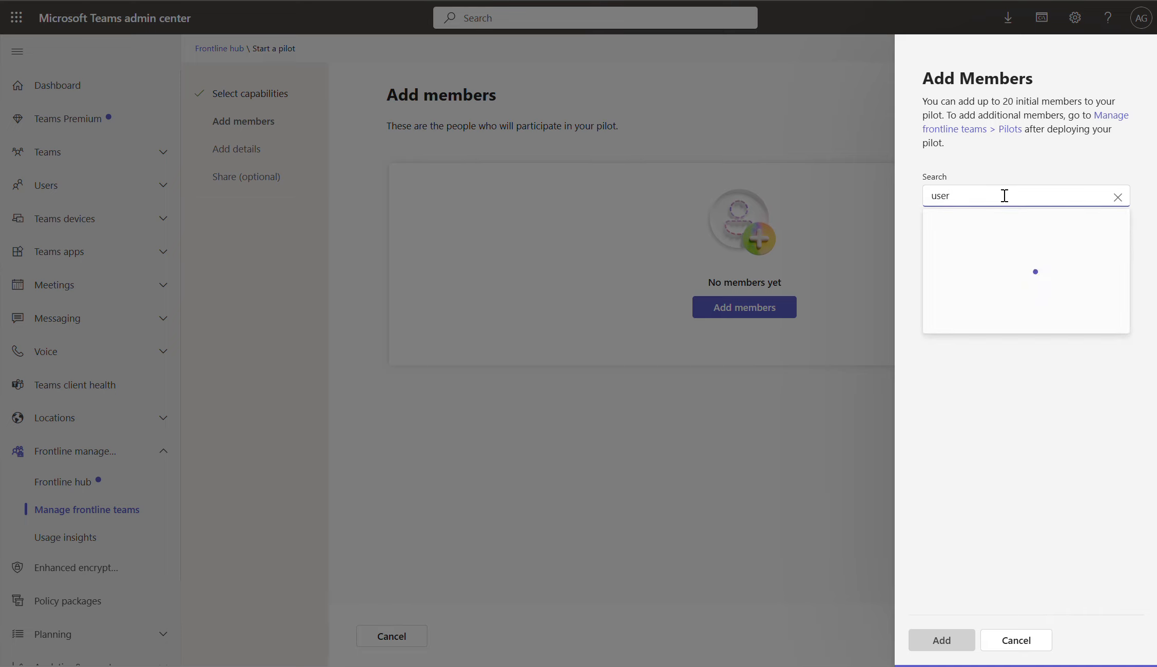
left_click(980, 237)
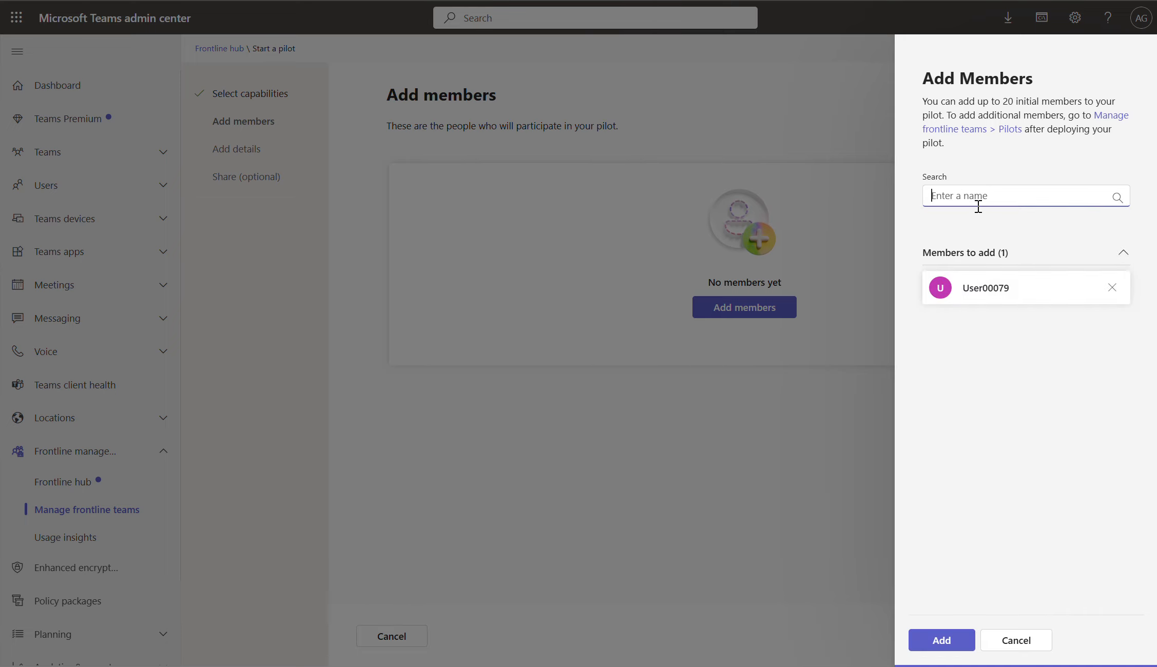
type("user")
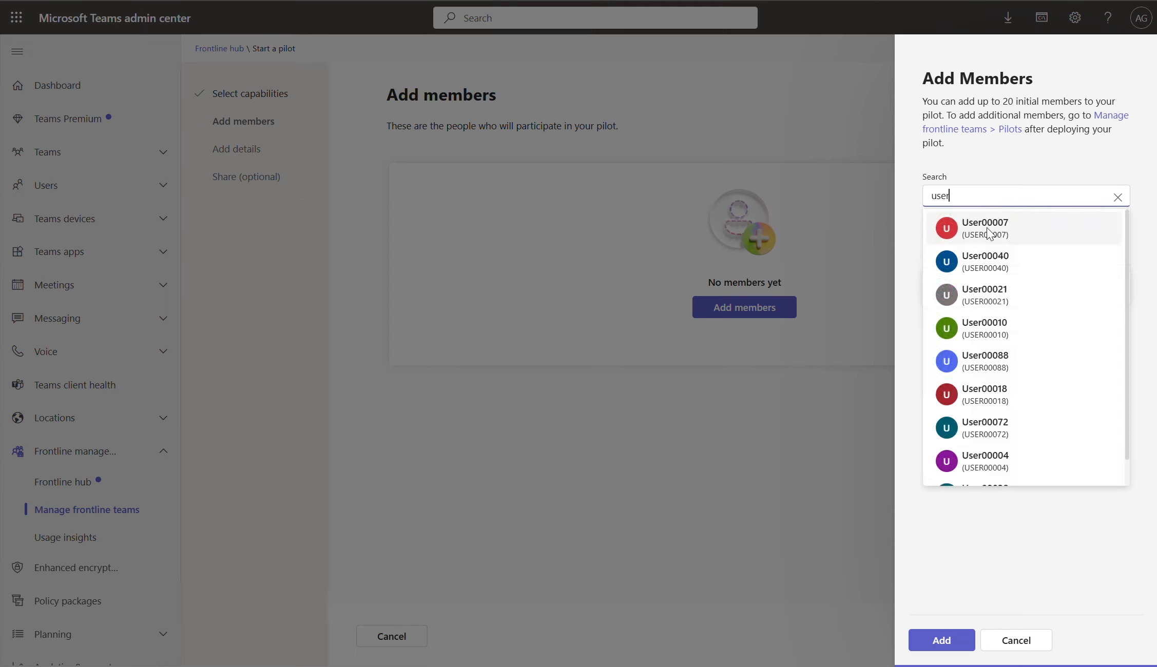
left_click(988, 229)
type("user")
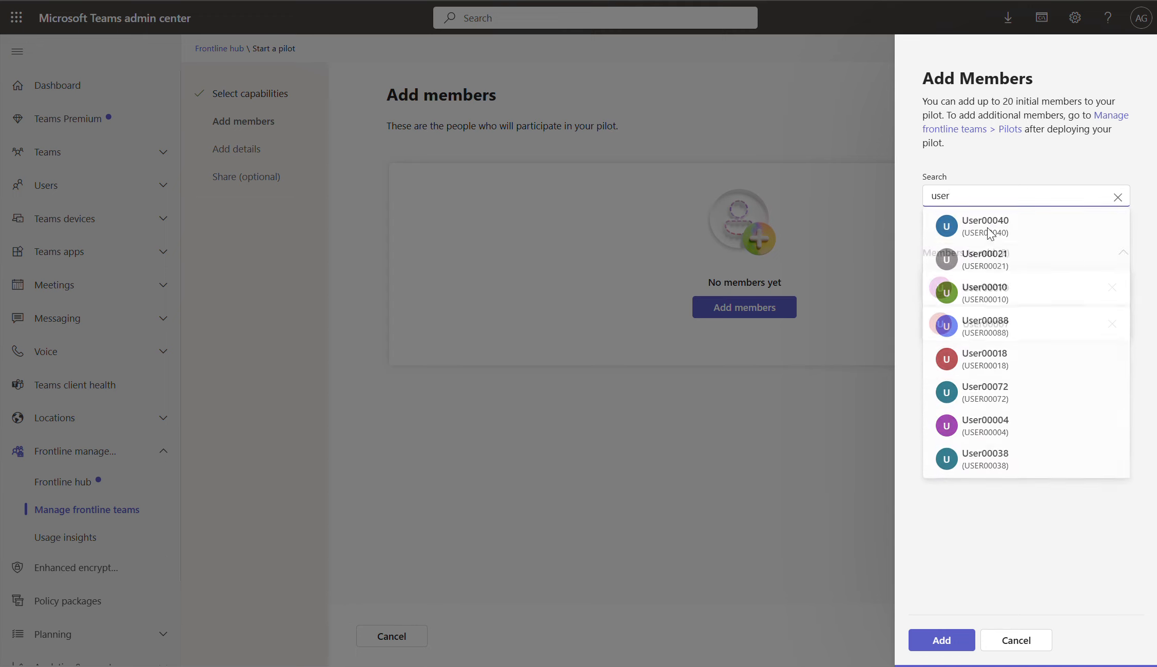
left_click(993, 270)
type("user")
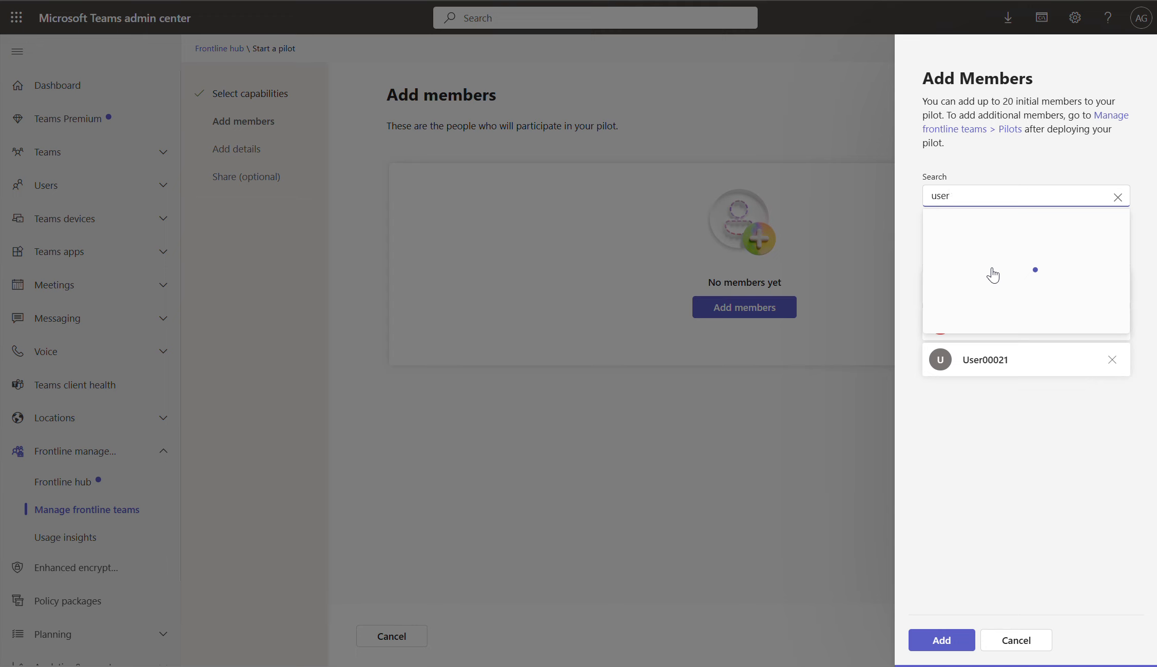
left_click(997, 228)
type("user")
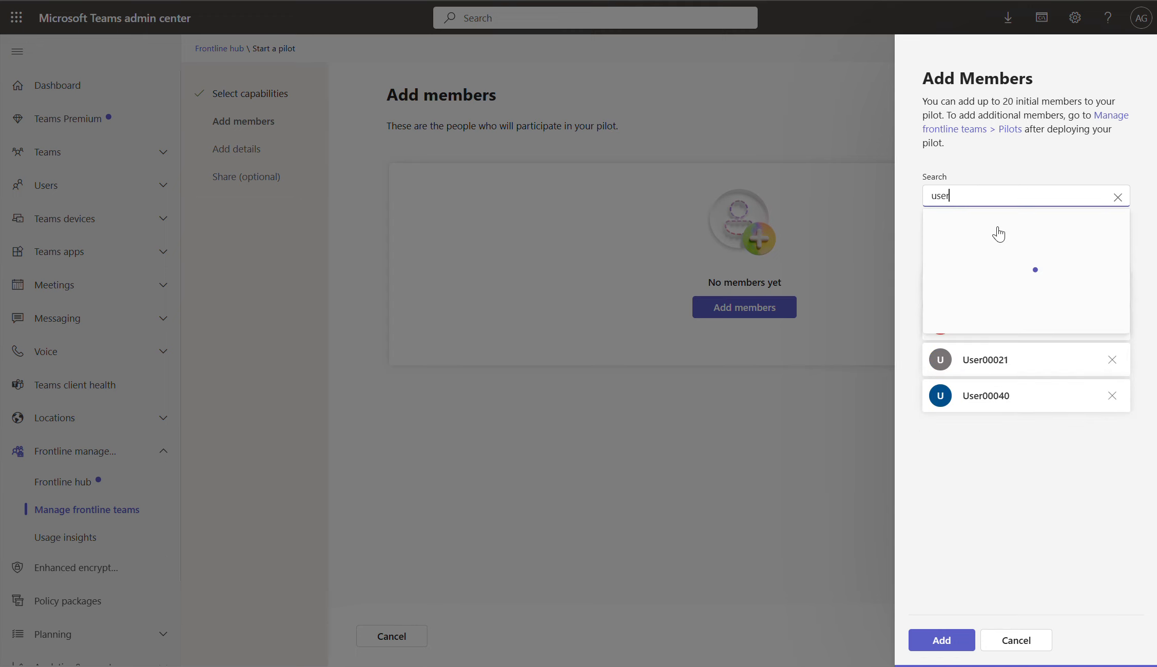
left_click(991, 287)
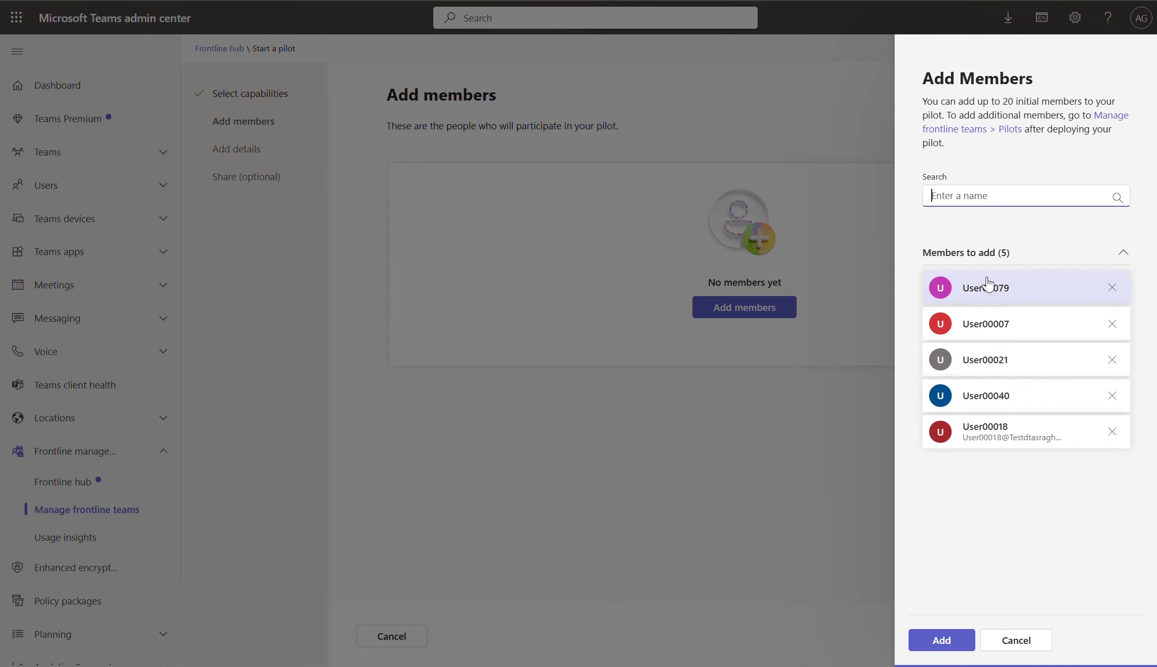
left_click(953, 644)
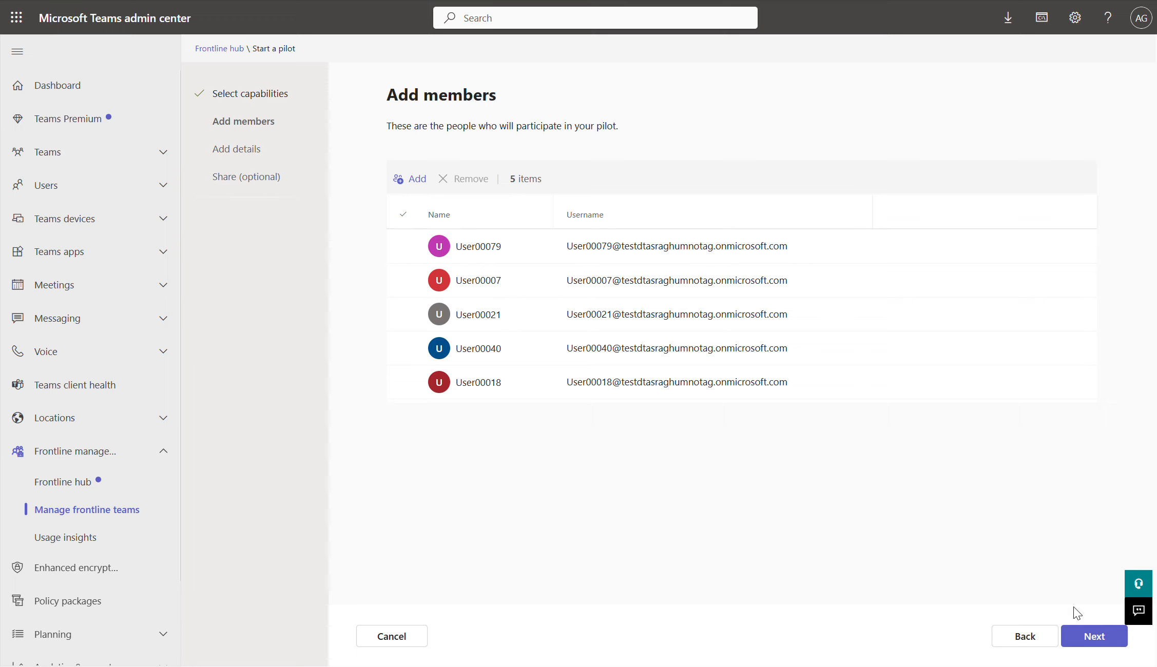
left_click(1082, 636)
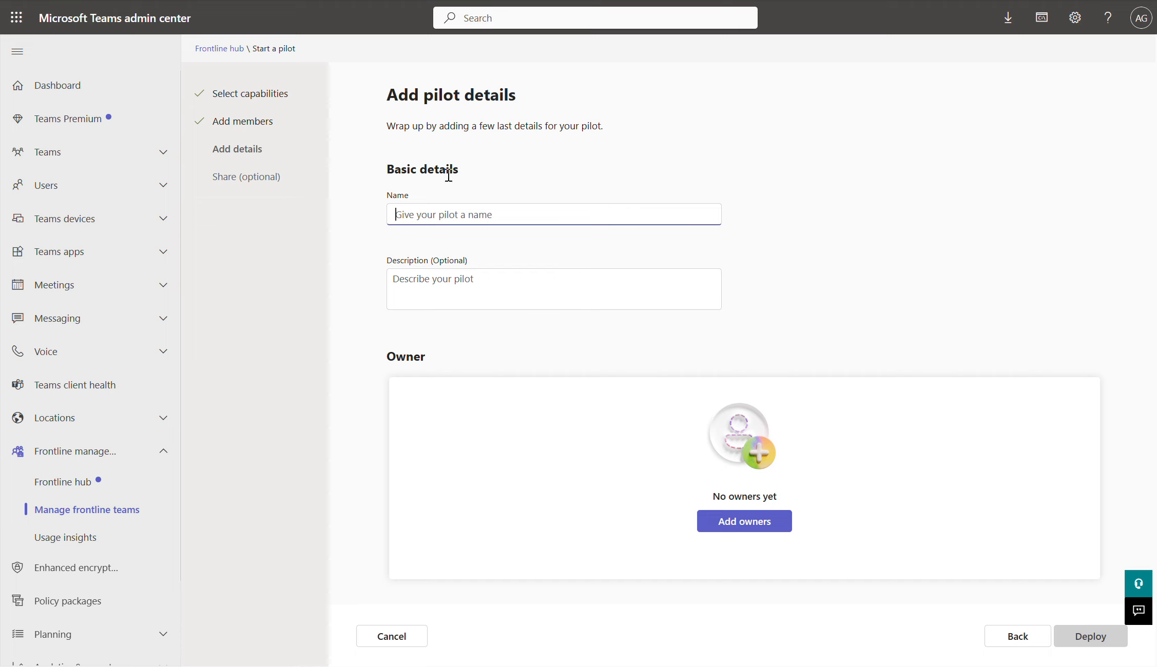
Step: Name the pilot 'San Francisco' with the description 'SF store'
type("San Francisco")
key("Tab")
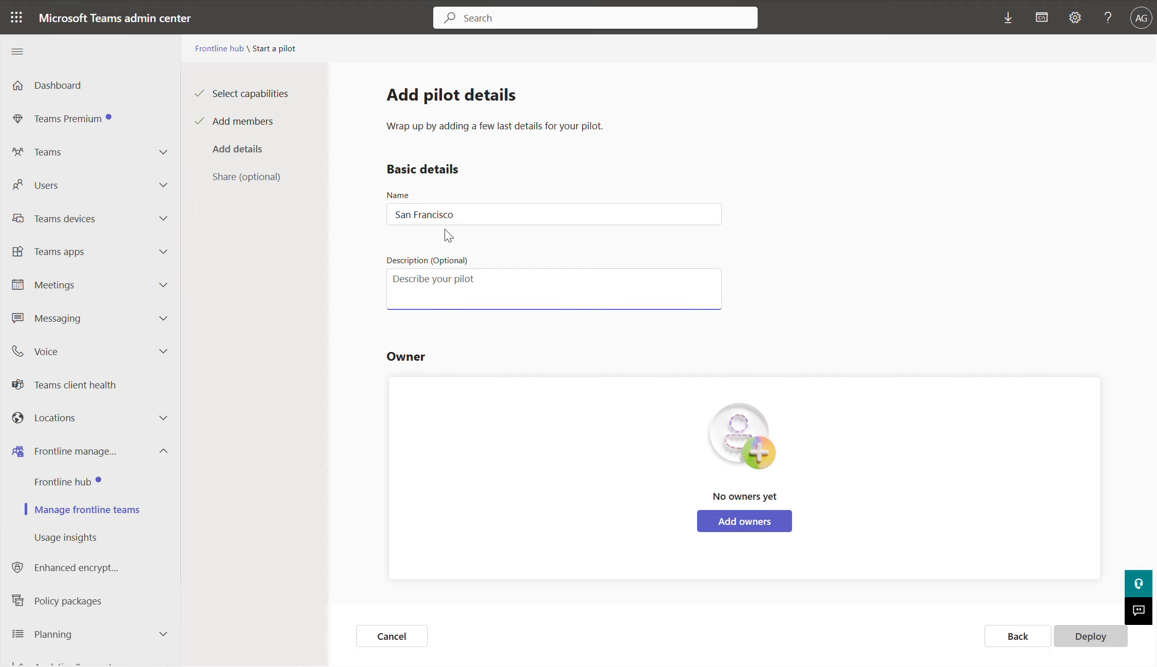
type("SF store")
Step: Make a user found by searching 'user' the pilot owner and deploy the pilot
left_click(728, 529)
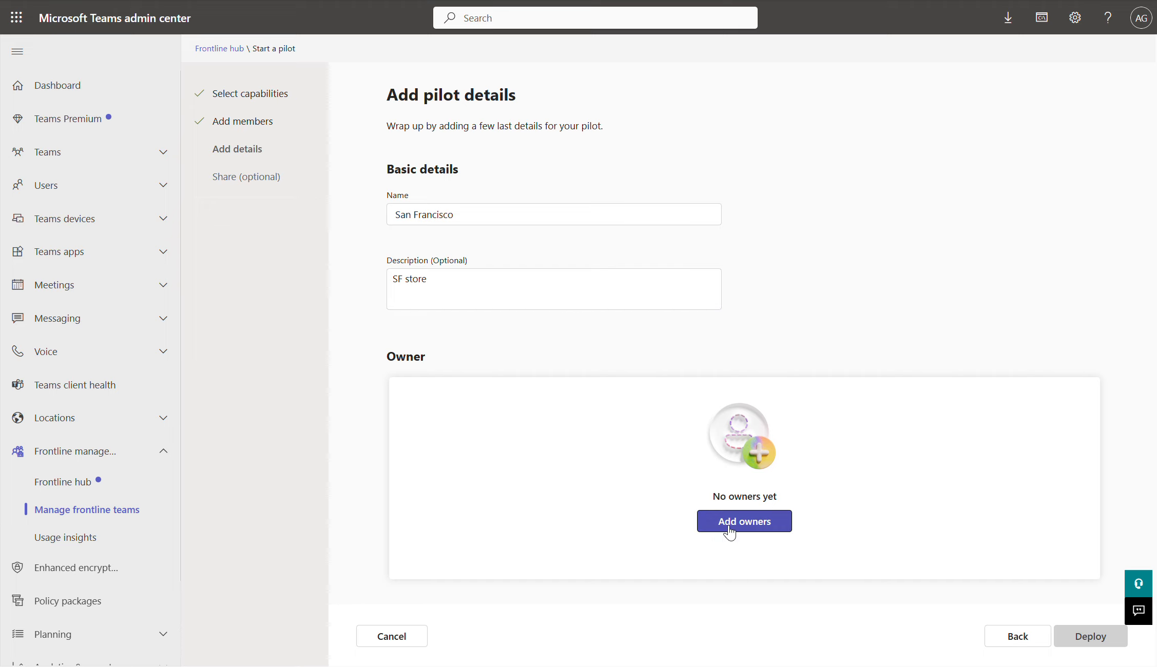
type("user")
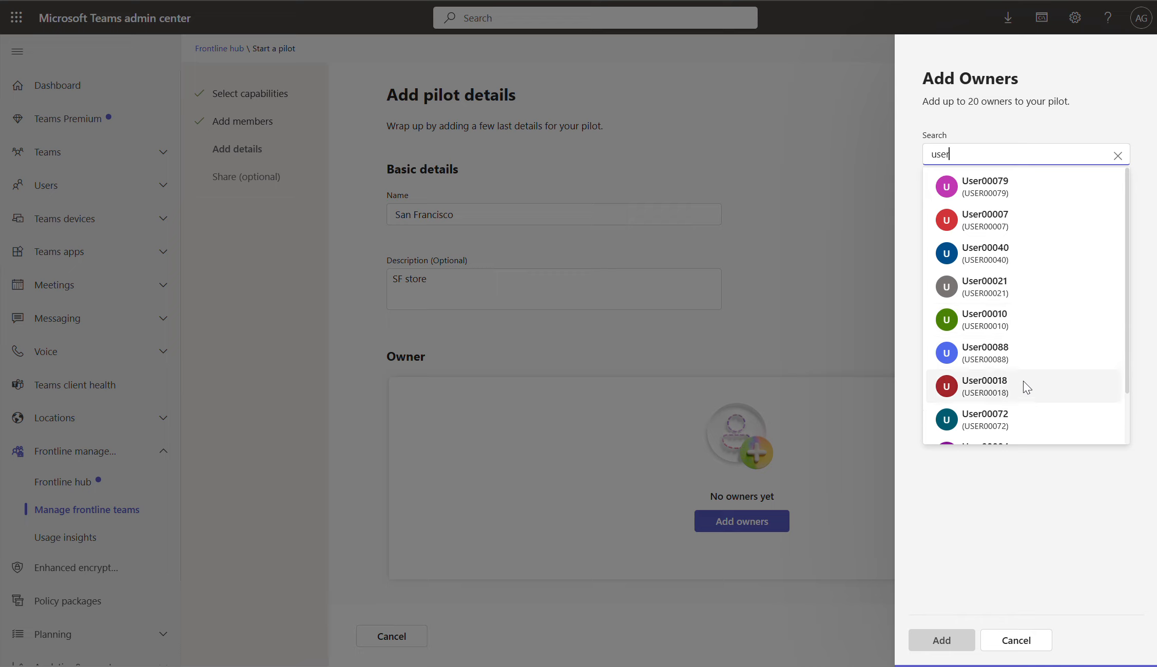
scroll(1014, 286, "down", 1)
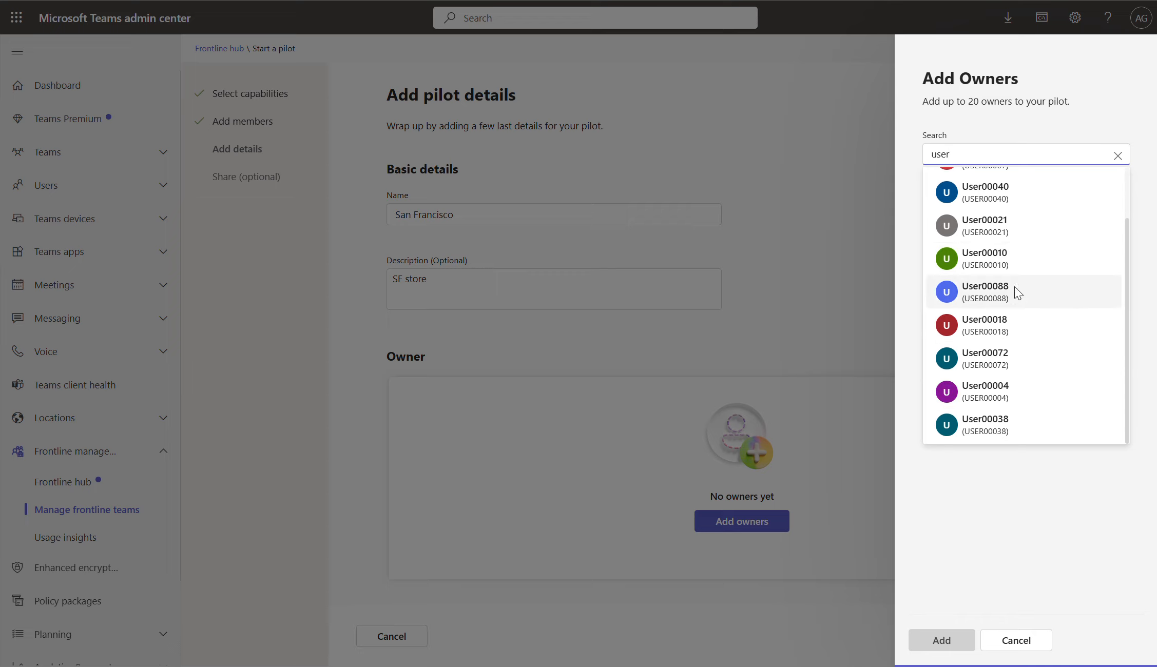
left_click(1014, 430)
left_click(935, 644)
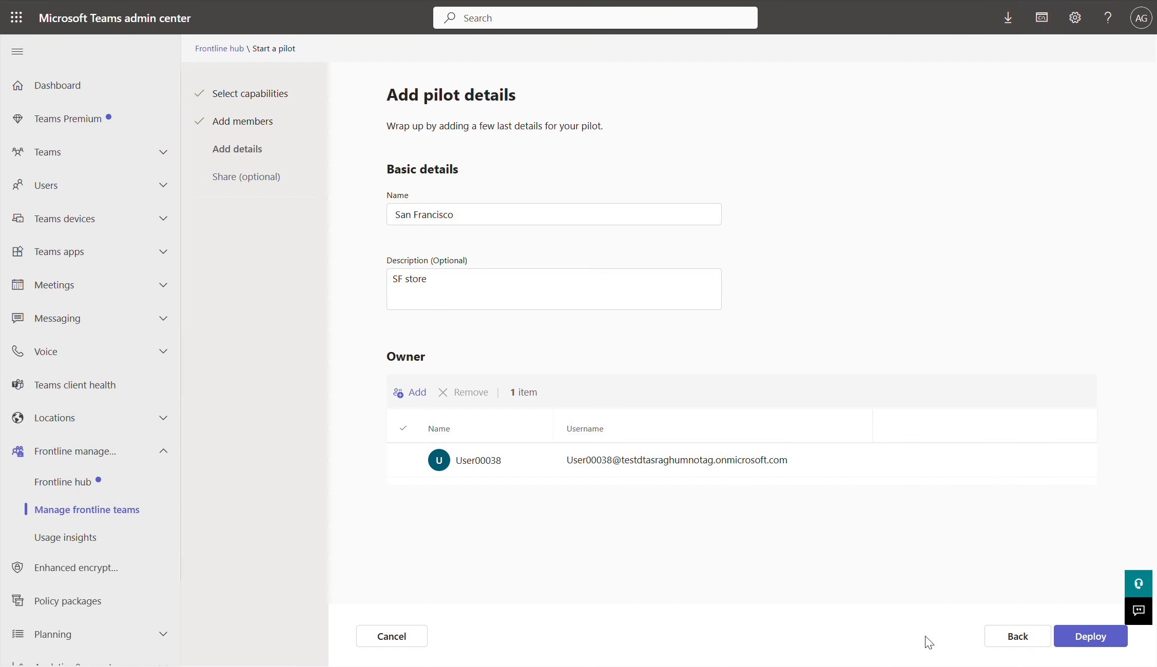
left_click(1065, 641)
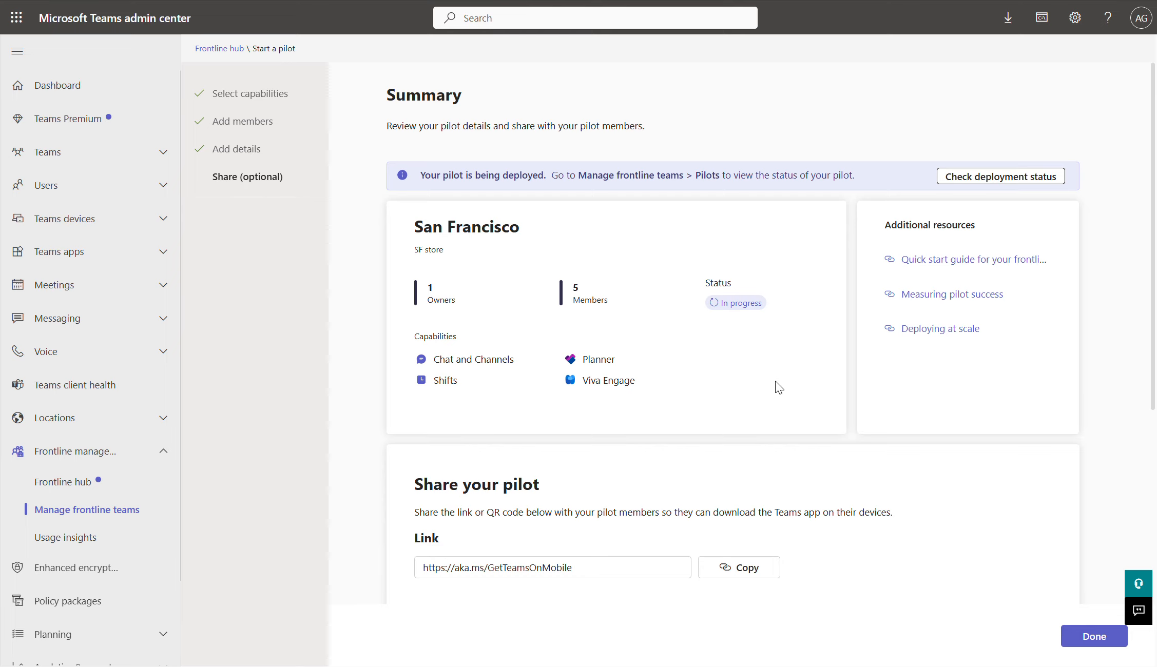
left_click(717, 574)
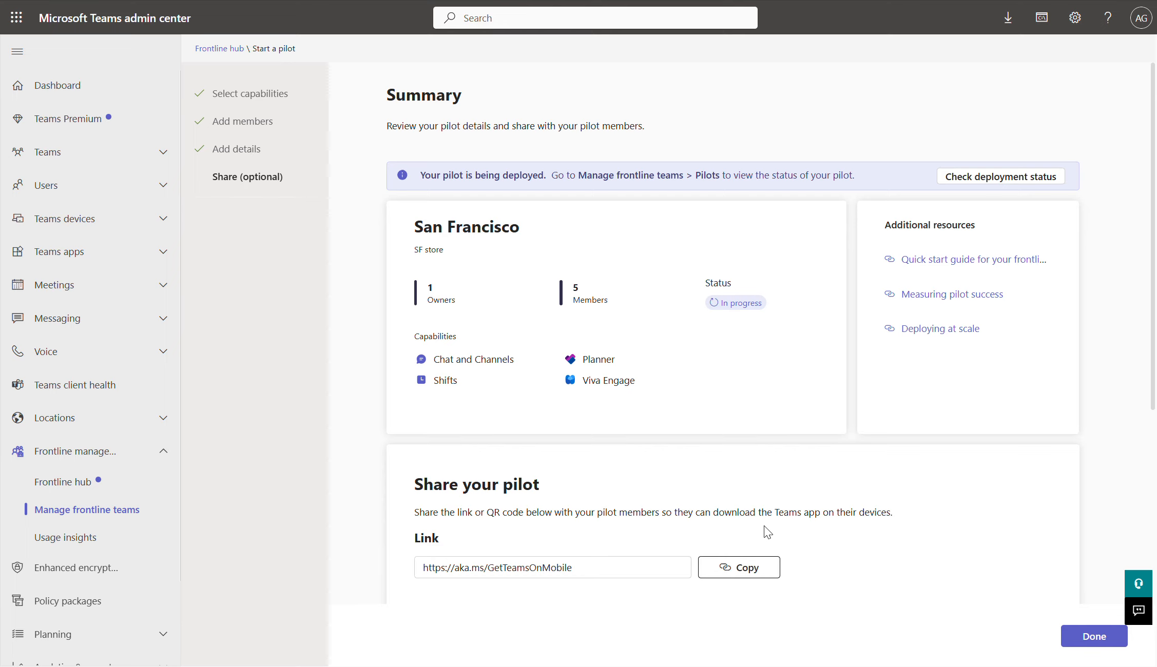
Step: Check the San Francisco pilot's deployment status, then open the New York pilot
left_click(954, 180)
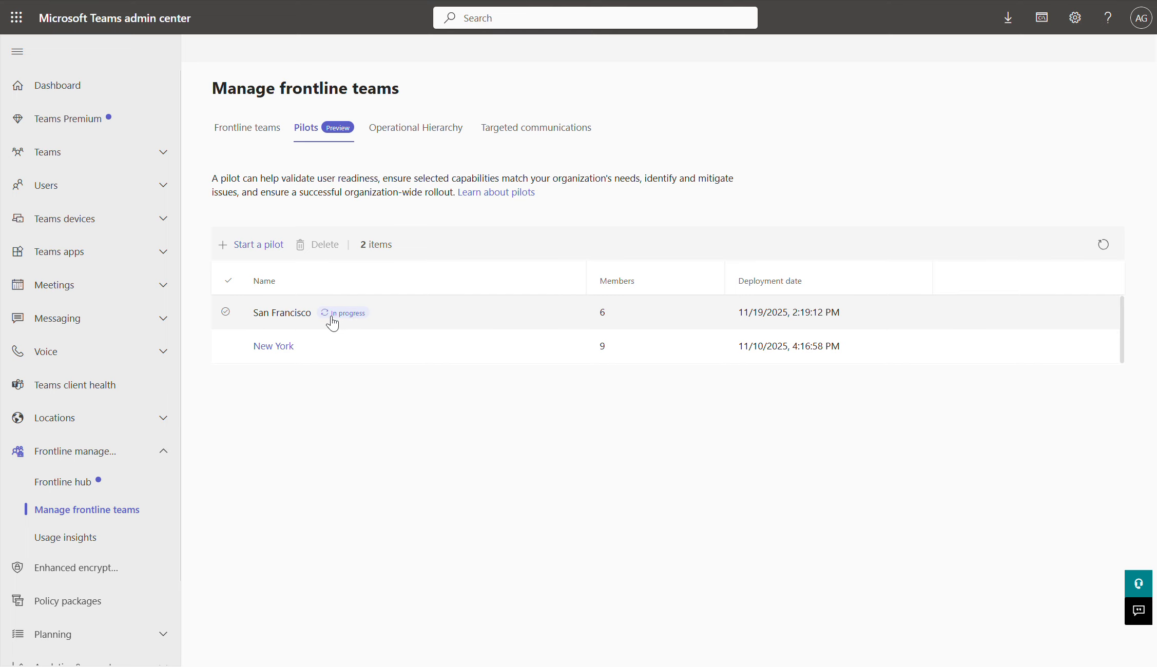
left_click(274, 346)
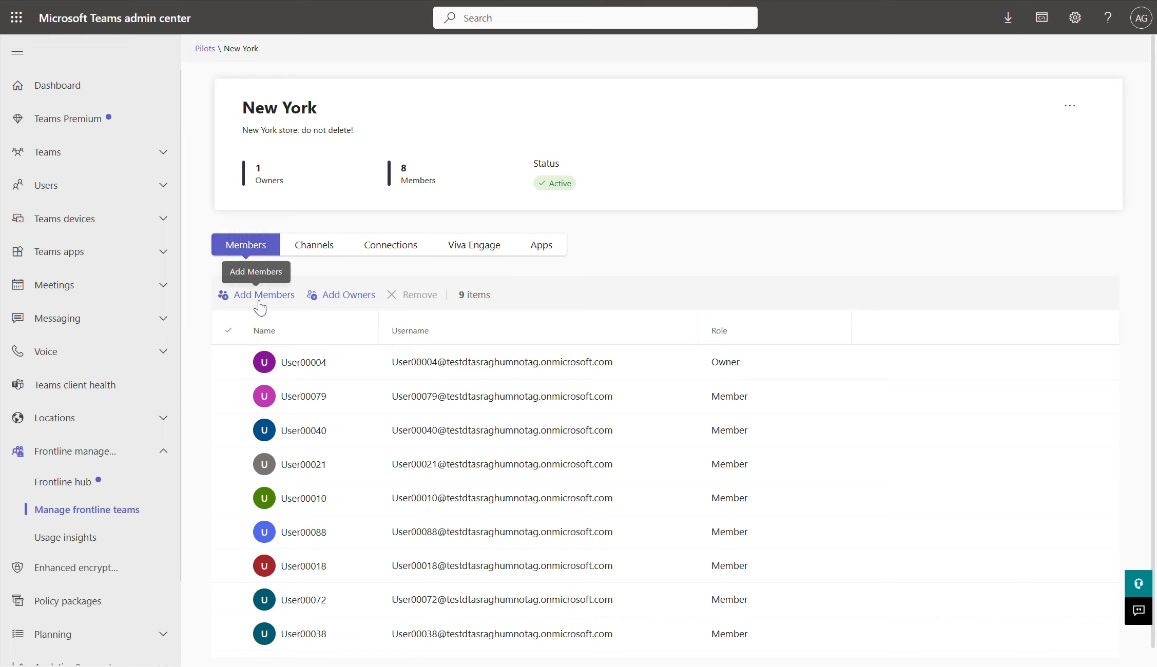
Step: Remove one selected member from the New York pilot
left_click(226, 396)
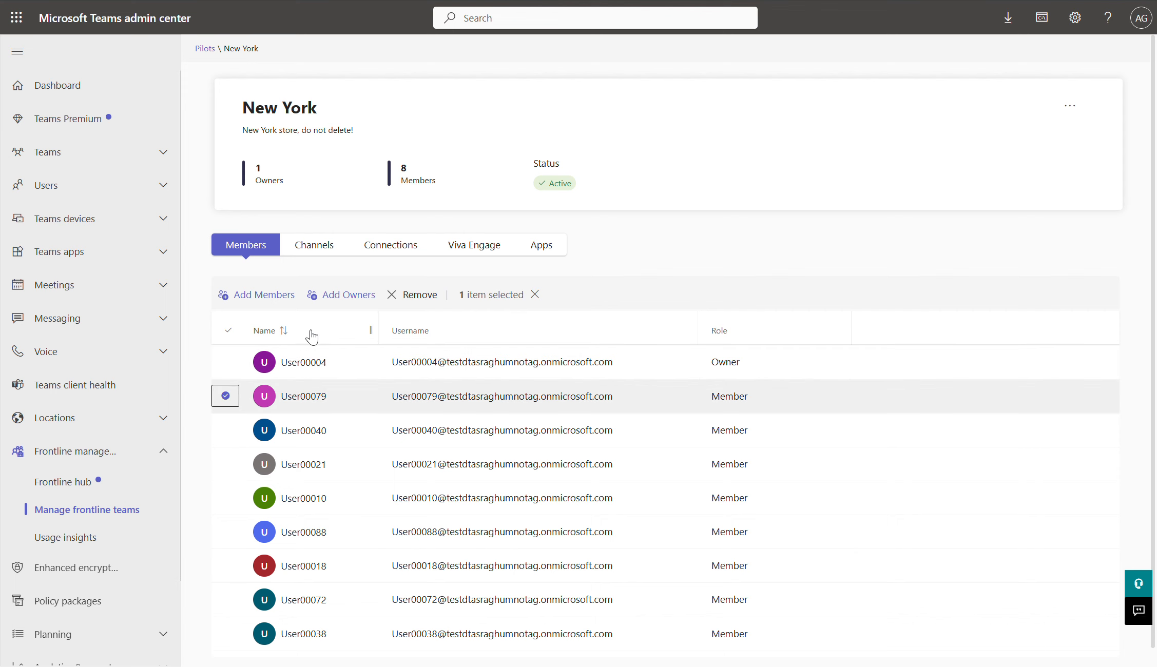
left_click(403, 295)
left_click(569, 368)
Step: Add a user found by searching 'user0' as the replacement member, then view channels
left_click(252, 295)
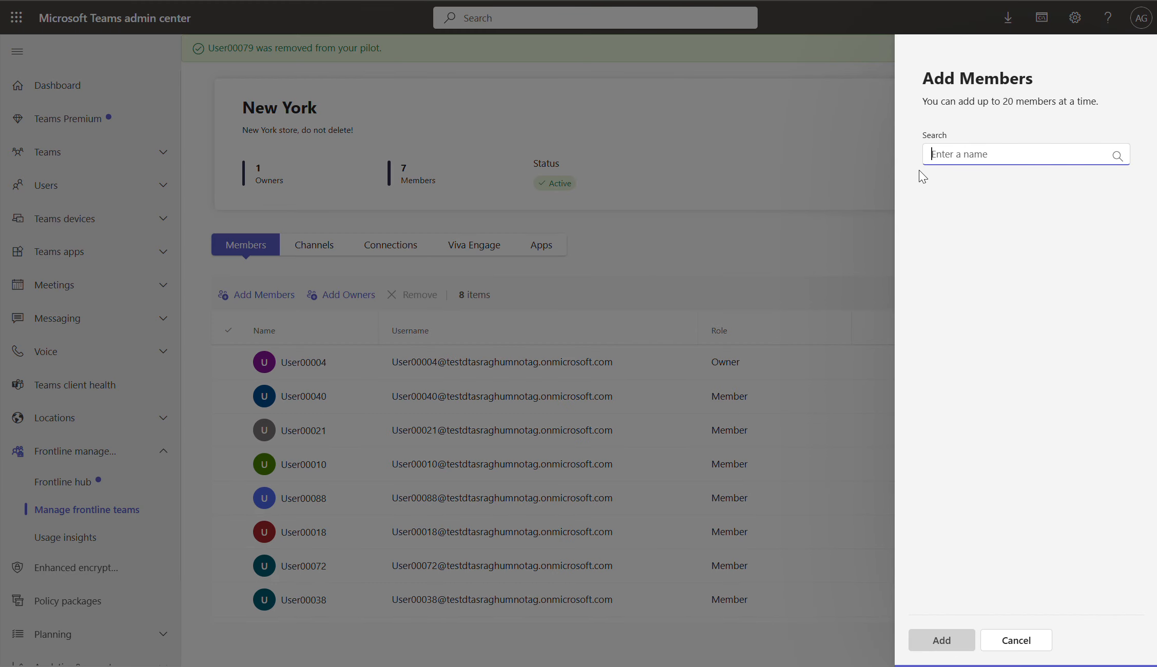
type("user0")
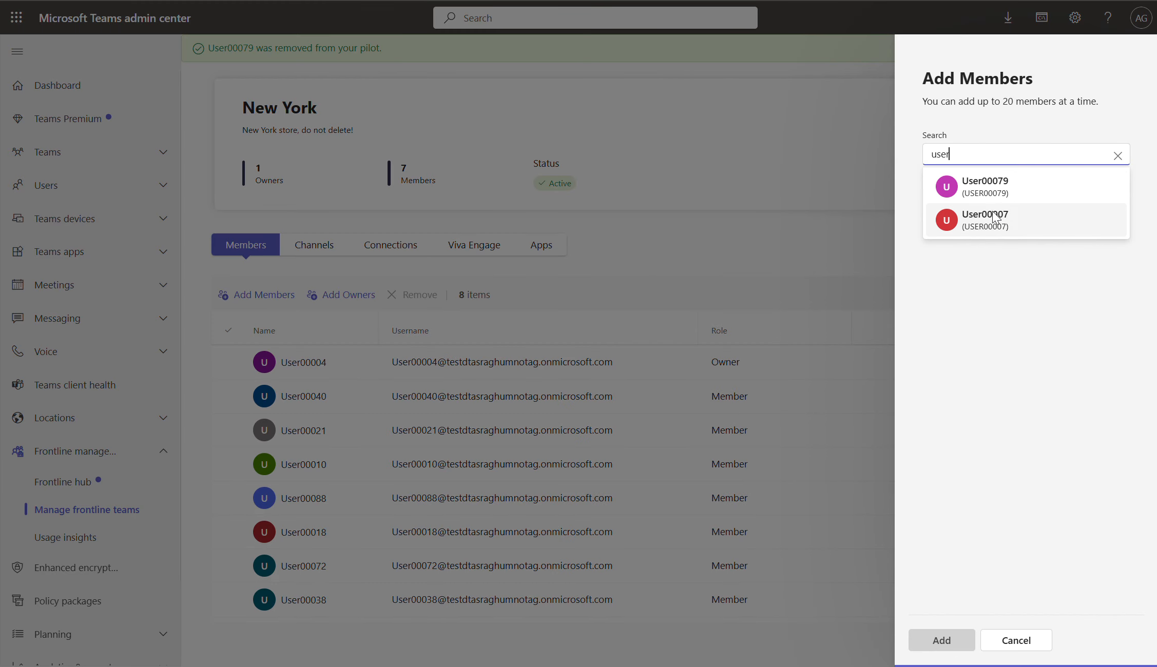
left_click(989, 217)
left_click(946, 640)
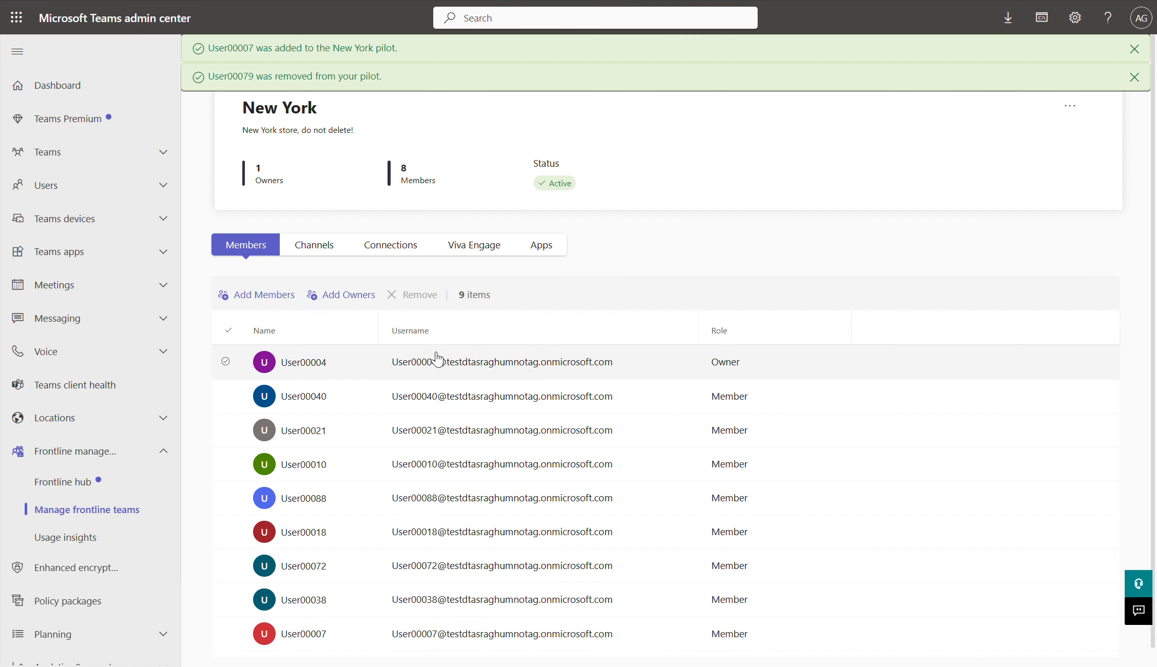
left_click(315, 246)
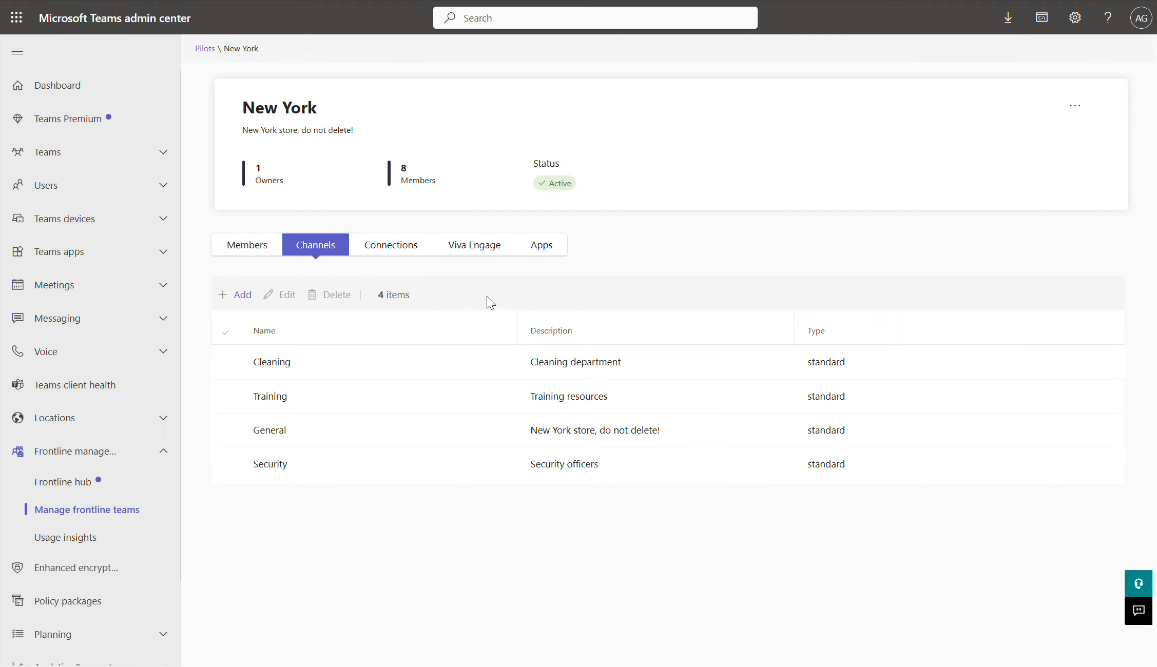
Step: Create a 'Stockroom' channel with the description 'delivery and stock update'
left_click(231, 303)
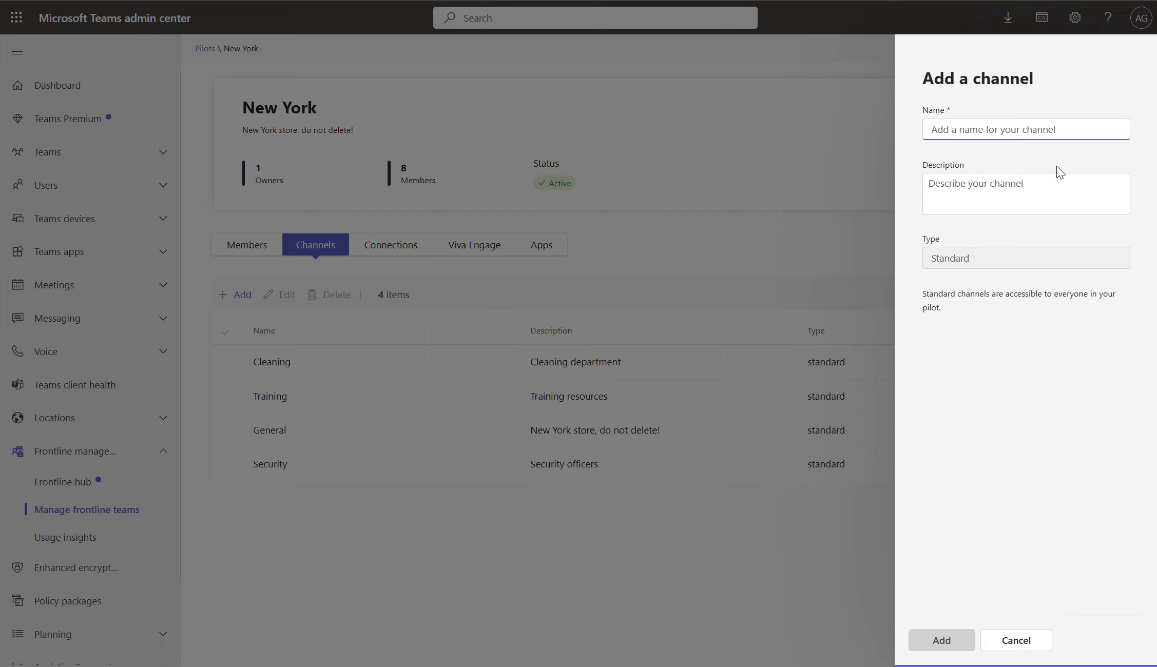
type("Stockroom")
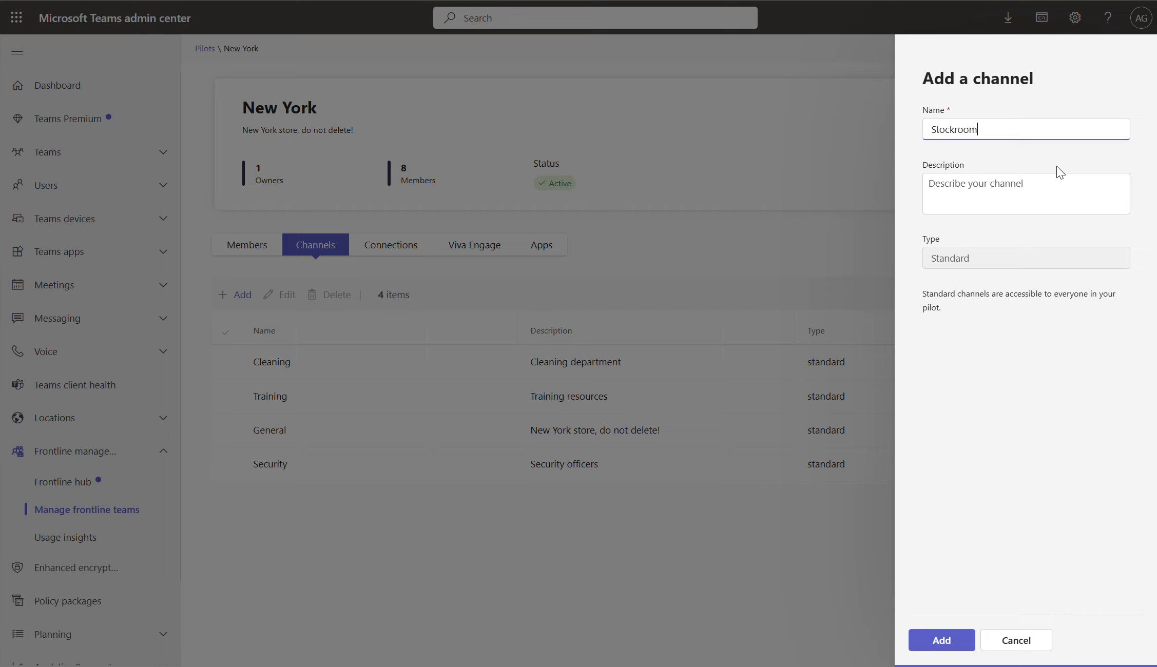
key("Tab")
type("delivery and stock up")
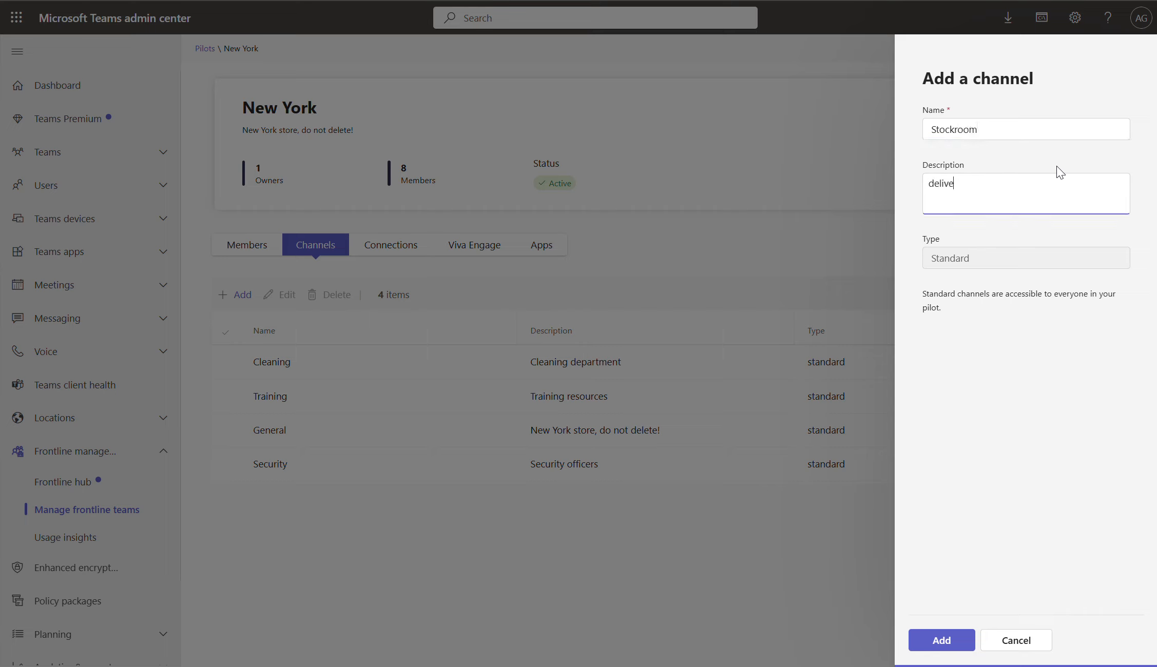
type("dates")
left_click(945, 639)
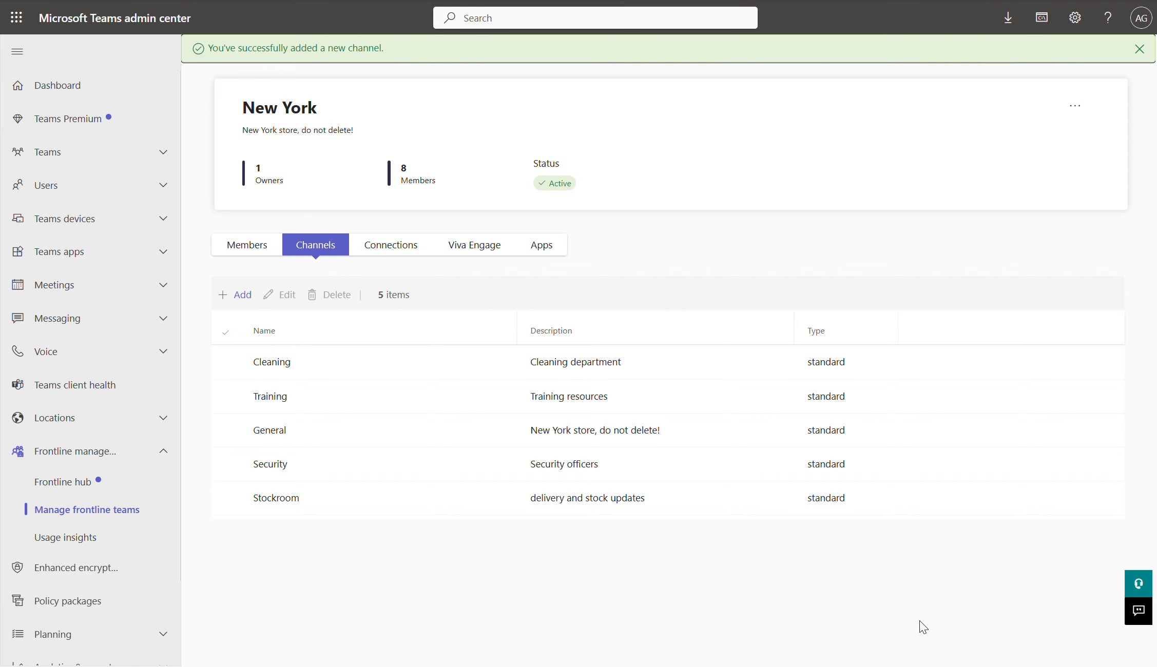
Step: Review the pilot's Connections and Viva Engage settings, then view its pinned apps
left_click(403, 251)
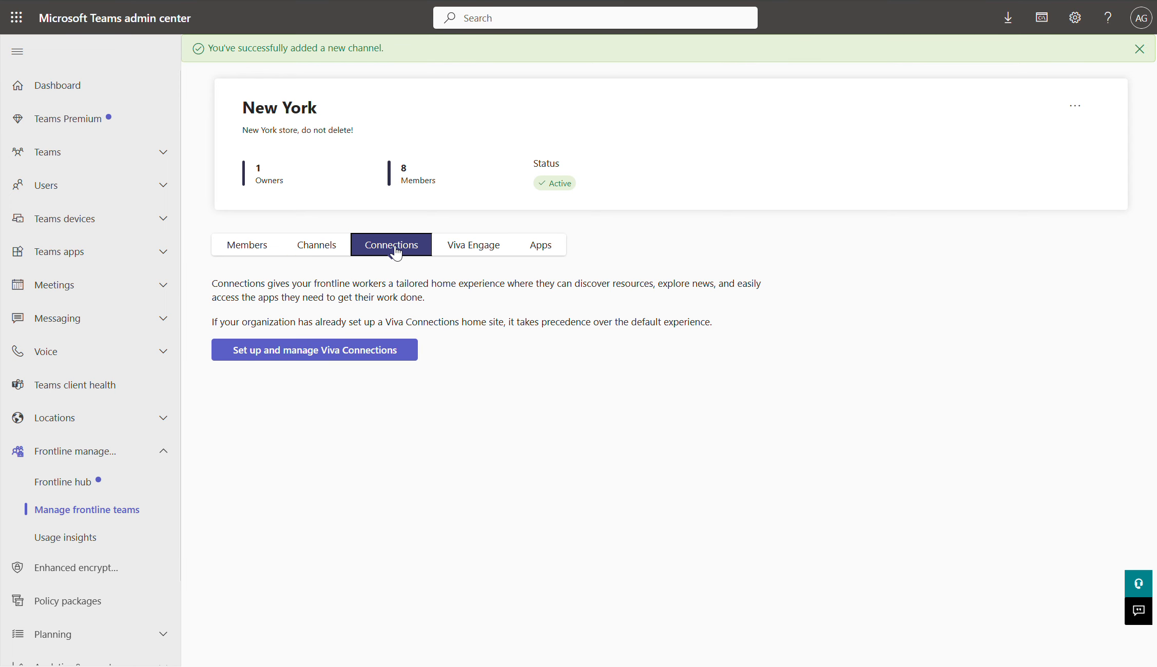
left_click(458, 251)
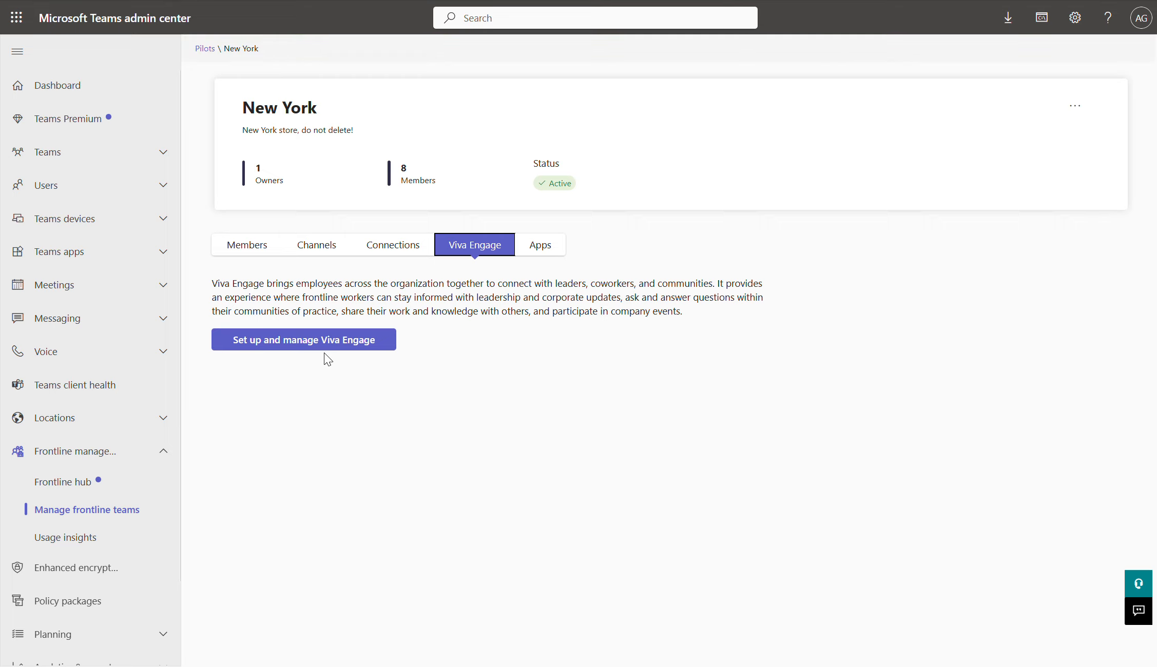
left_click(553, 248)
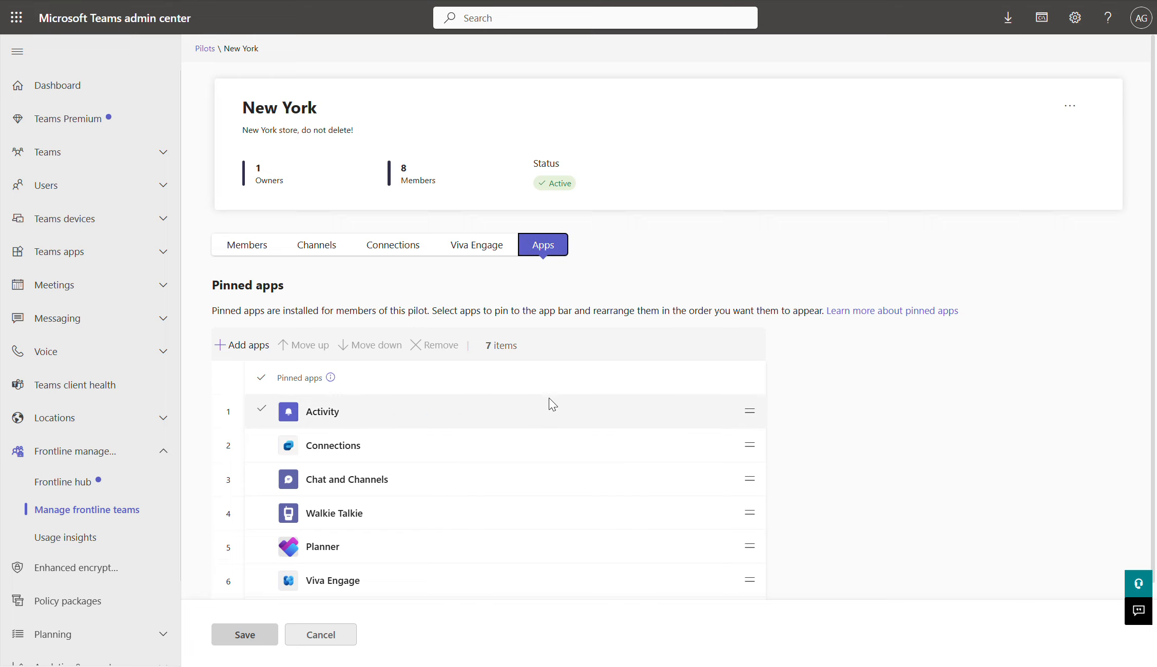
Step: Unpin Connections from the New York pilot's pinned apps
scroll(346, 388, "down", 2)
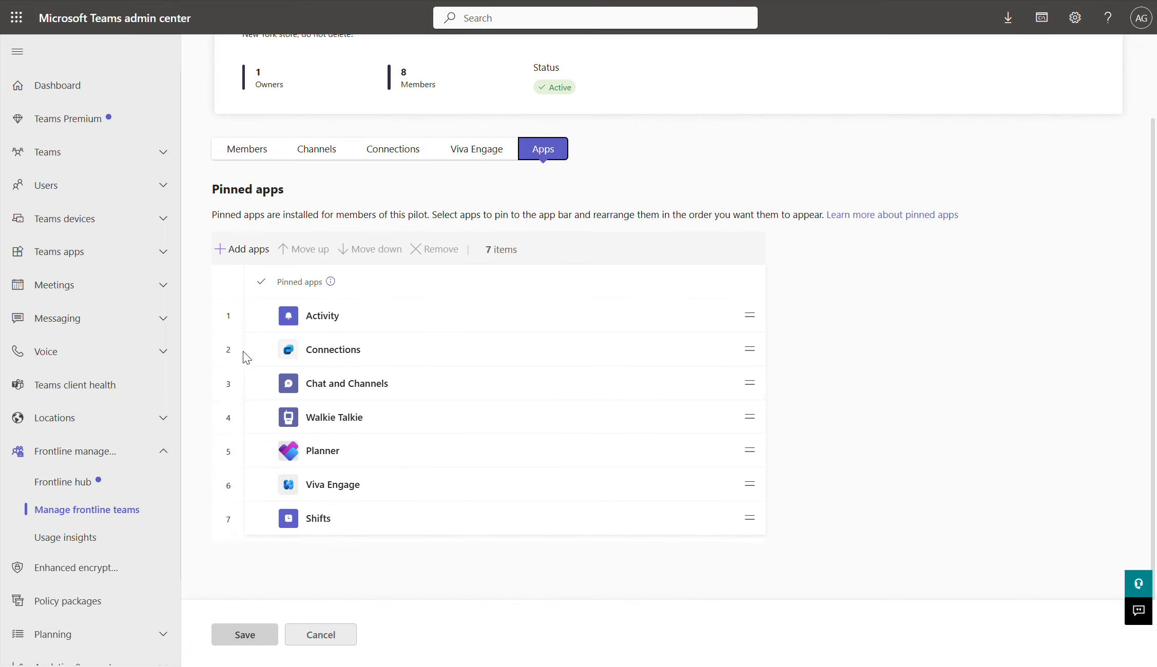
left_click(262, 349)
left_click(445, 249)
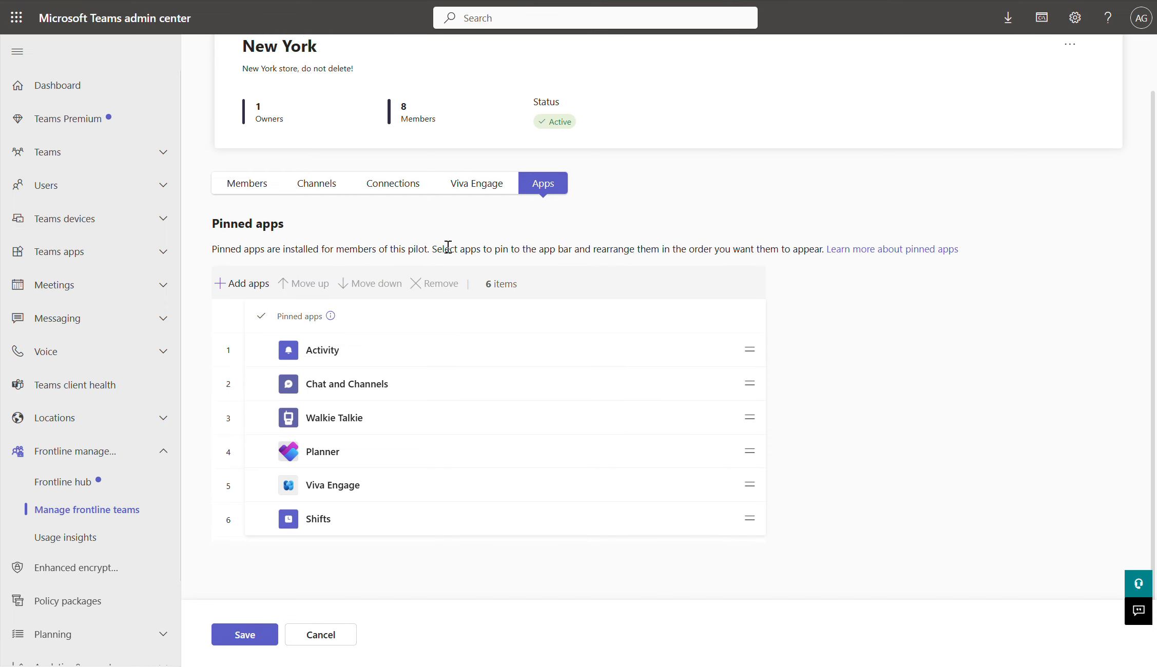
Step: Re-pin Connections and place it third, right after Chat and Channels
left_click(235, 285)
type("conne")
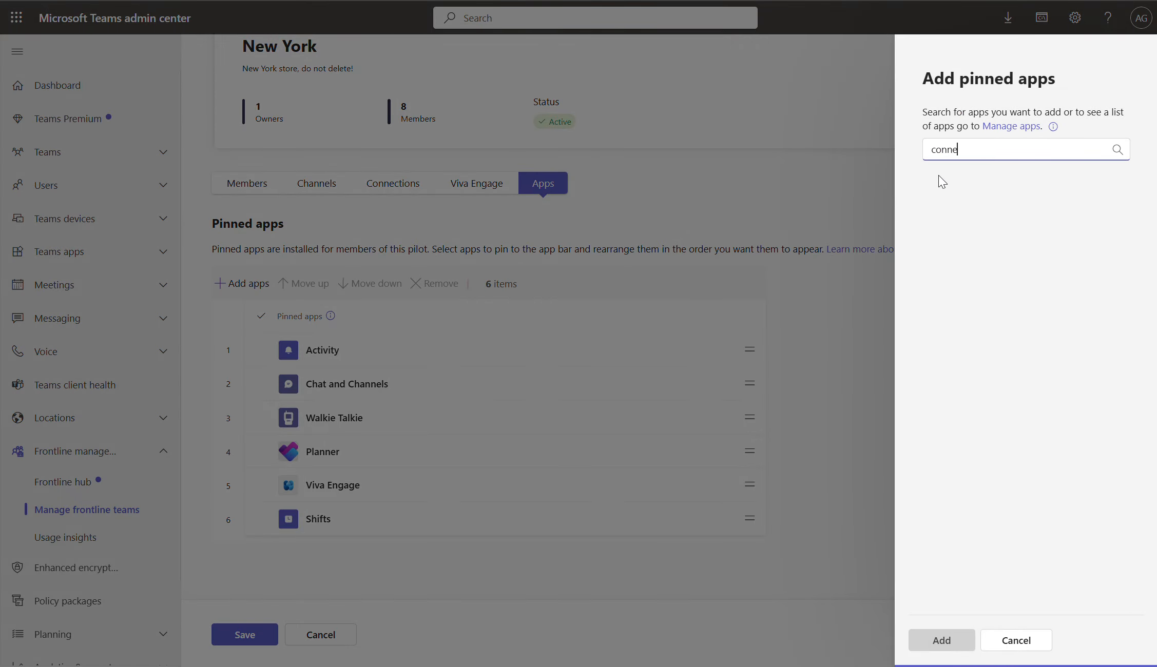
type("ctions")
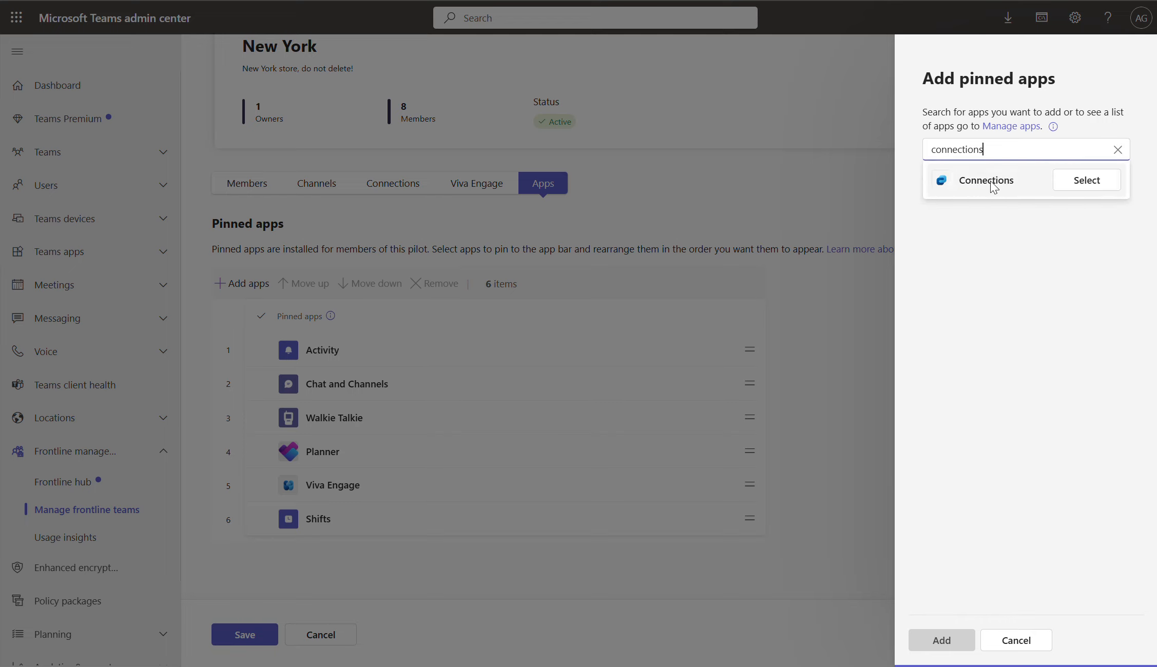
left_click(993, 184)
left_click(1080, 184)
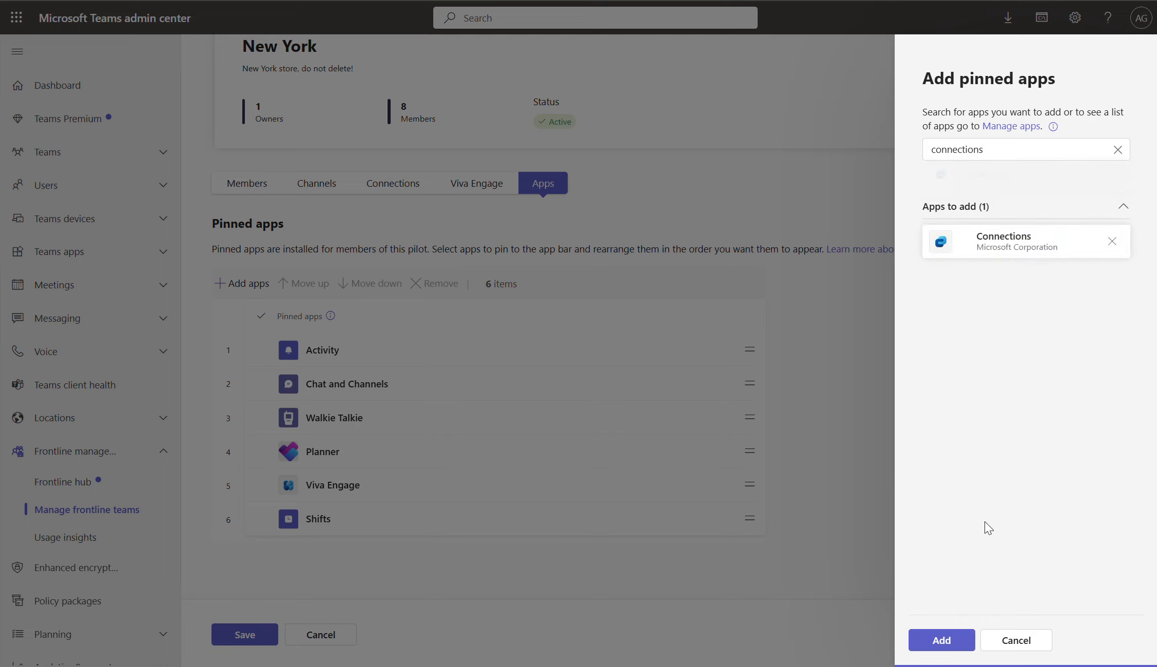
left_click(942, 644)
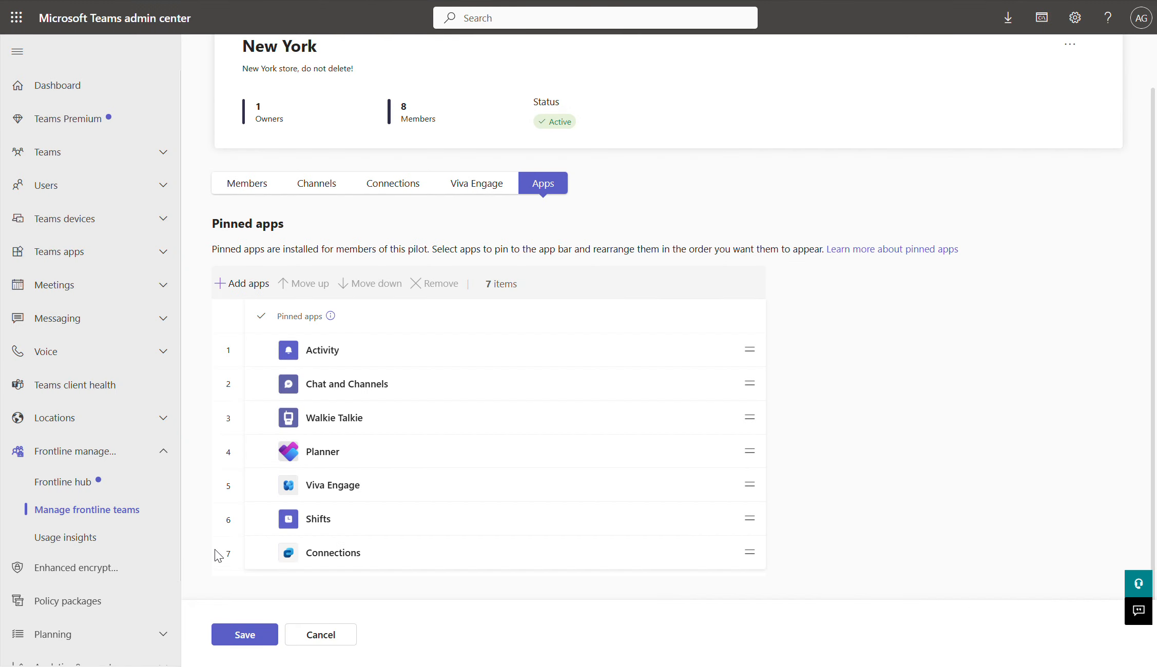
left_click_drag(261, 555, 268, 380)
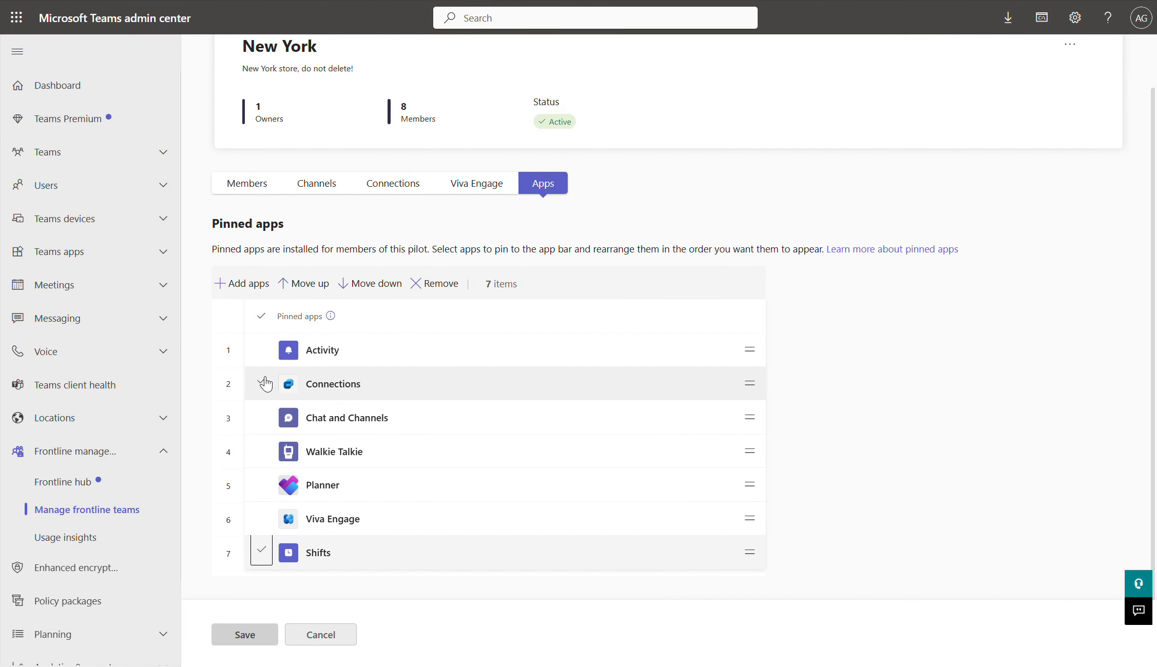
left_click(372, 286)
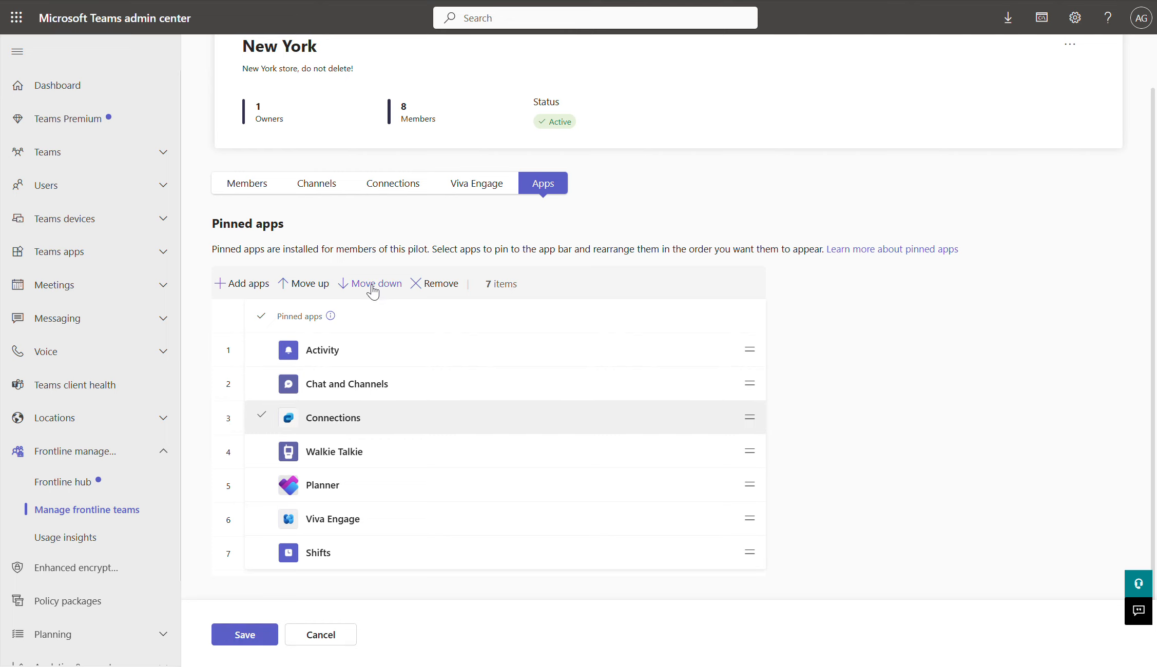